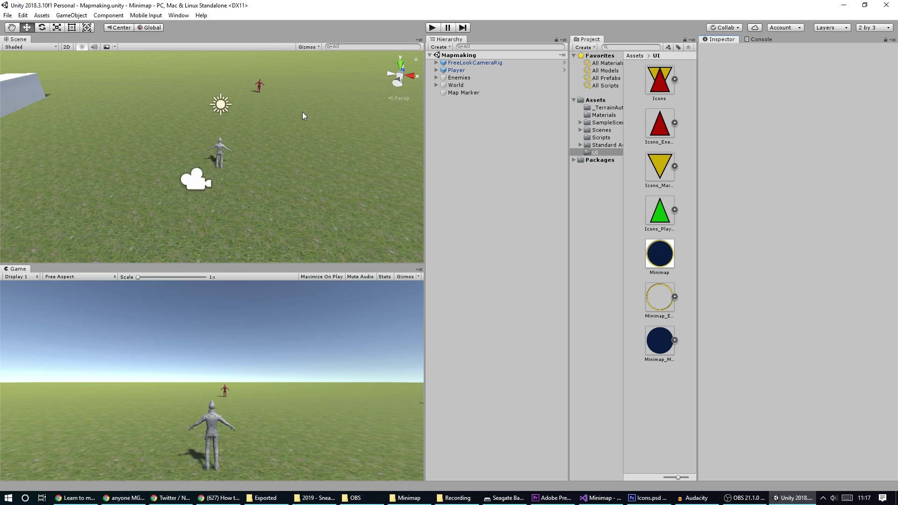
Step: Play-test the Mapmaking scene by moving the player around among the enemies, and stop the game
key("ctrl+p")
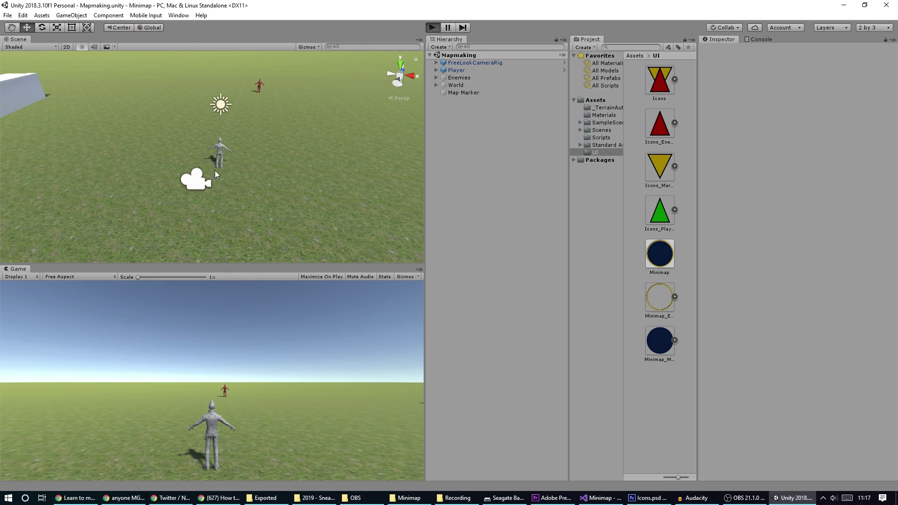
key("w")
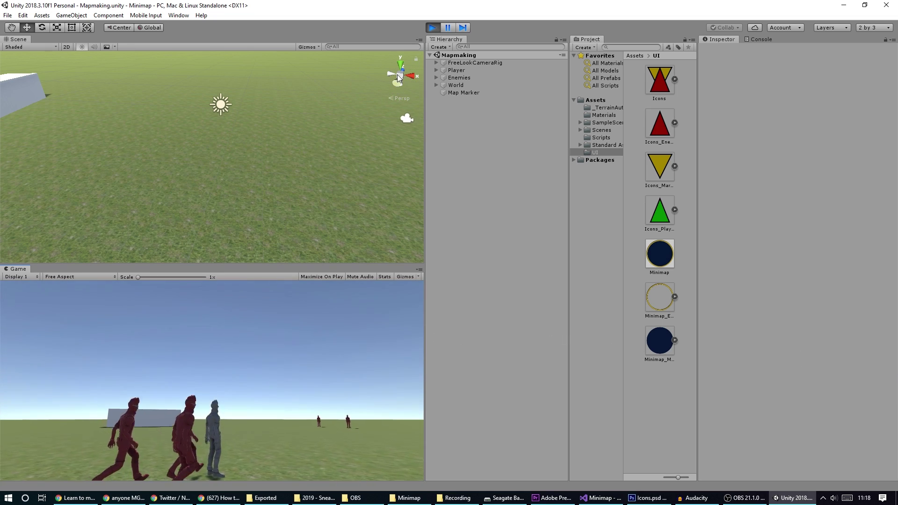
left_click(435, 30)
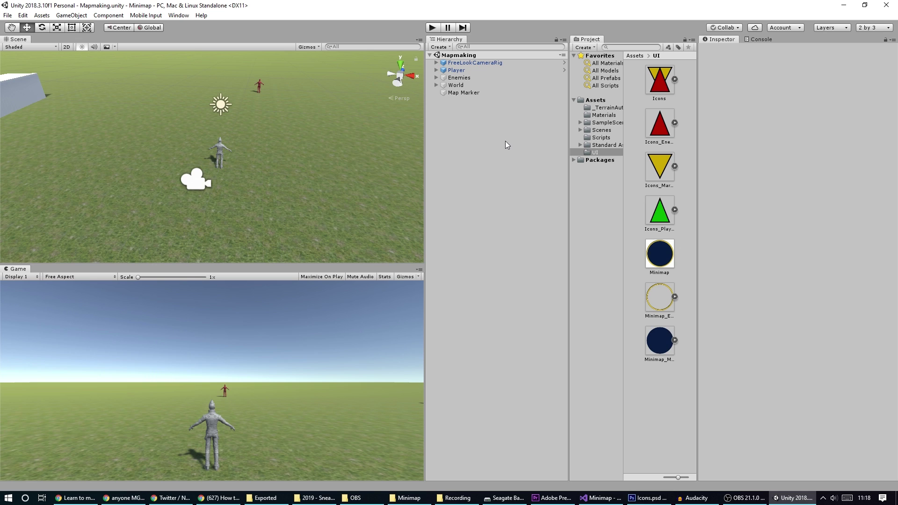
Step: Add a new camera object at the root of the Mapmaking scene
scroll(224, 182, "down", 8)
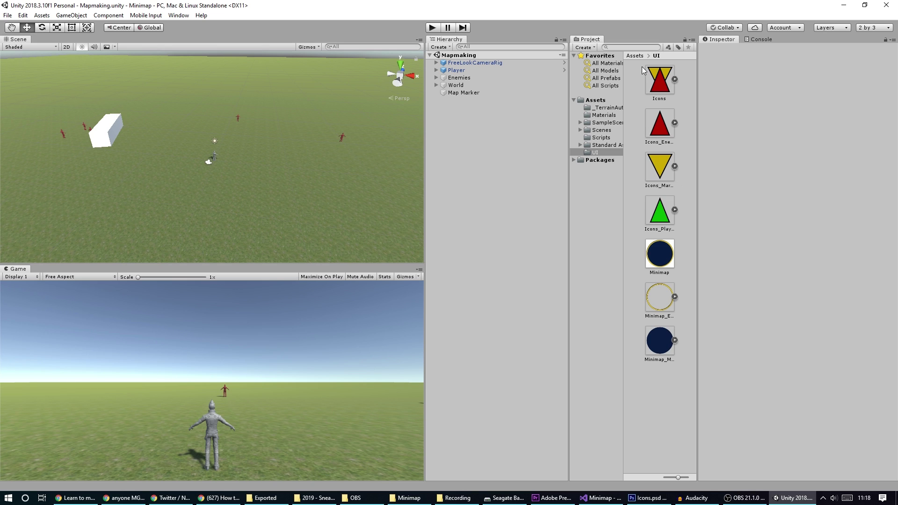
scroll(210, 158, "up", 5)
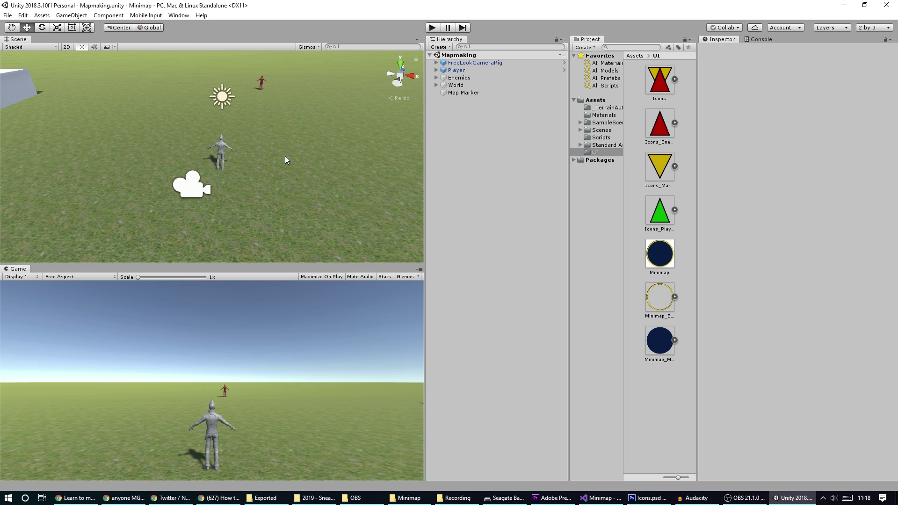
right_click(469, 125)
left_click(513, 274)
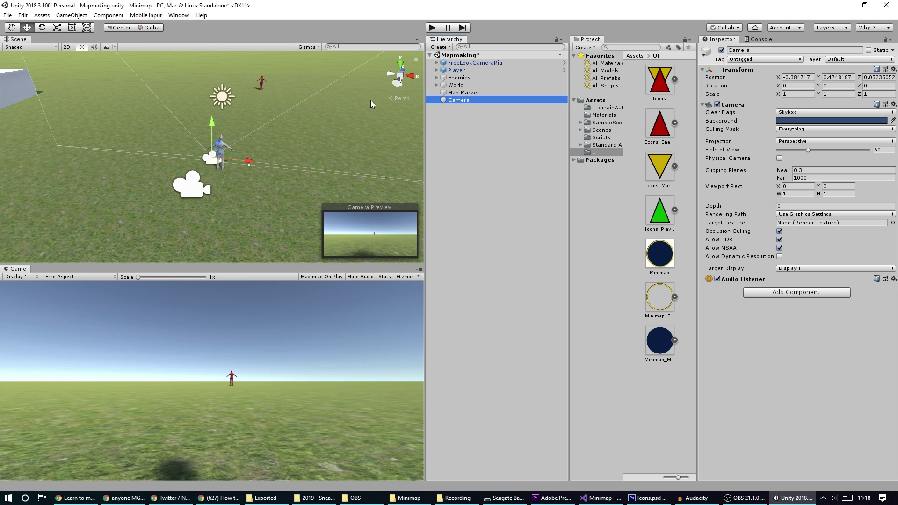
Step: Rotate the new camera to 90 on X and raise its Y position to about 47.82
left_click(800, 85)
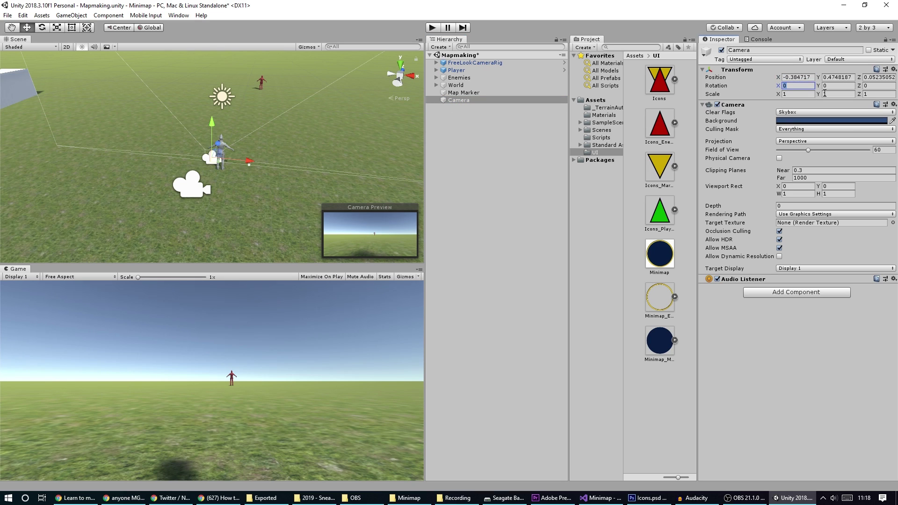
type("90")
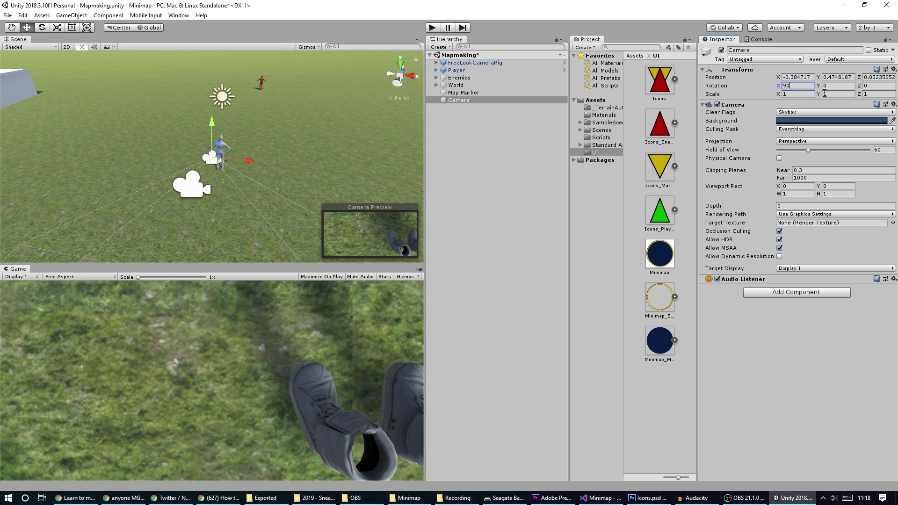
key("Return")
left_click_drag(212, 123, 863, 178)
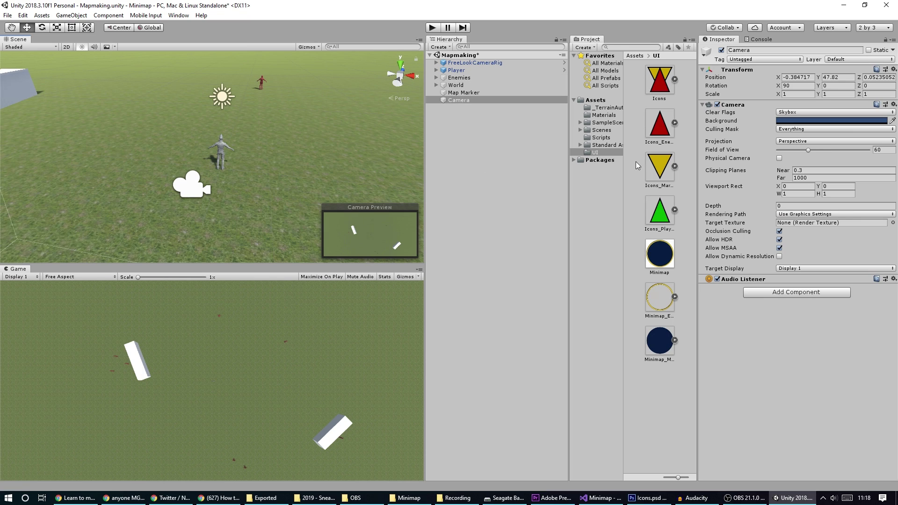
Step: Attach the MapCam script to the new camera and assign Player as its target
left_click(601, 137)
left_click_drag(669, 133, 790, 323)
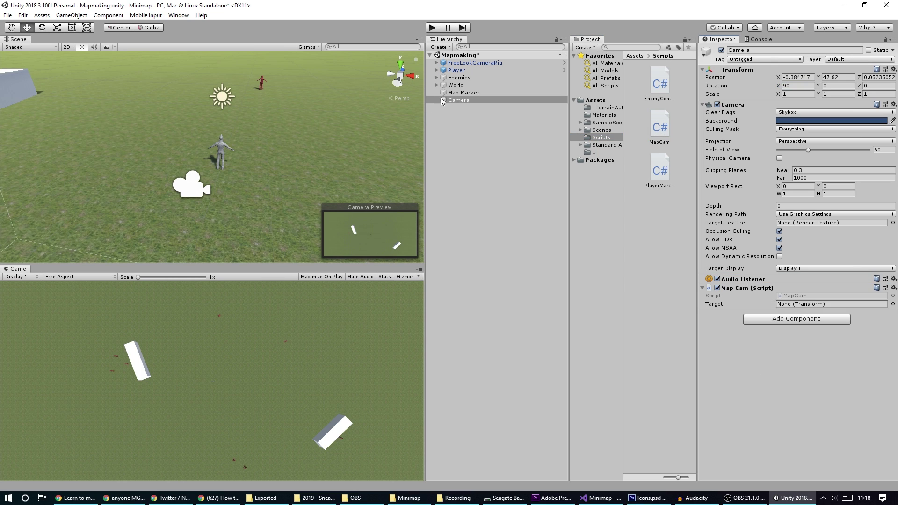
left_click_drag(457, 74, 800, 306)
Step: Play-test whether the overhead camera follows the player's movement, and stop the game
left_click(434, 27)
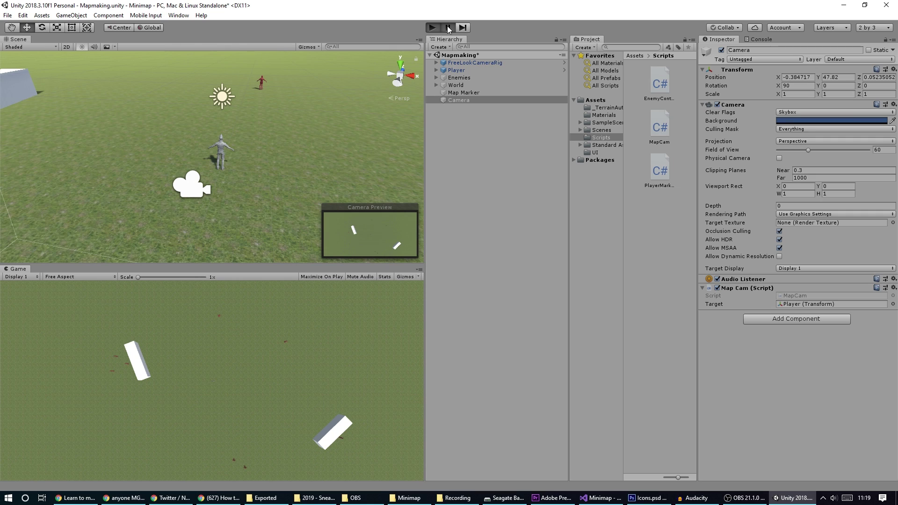
key("w")
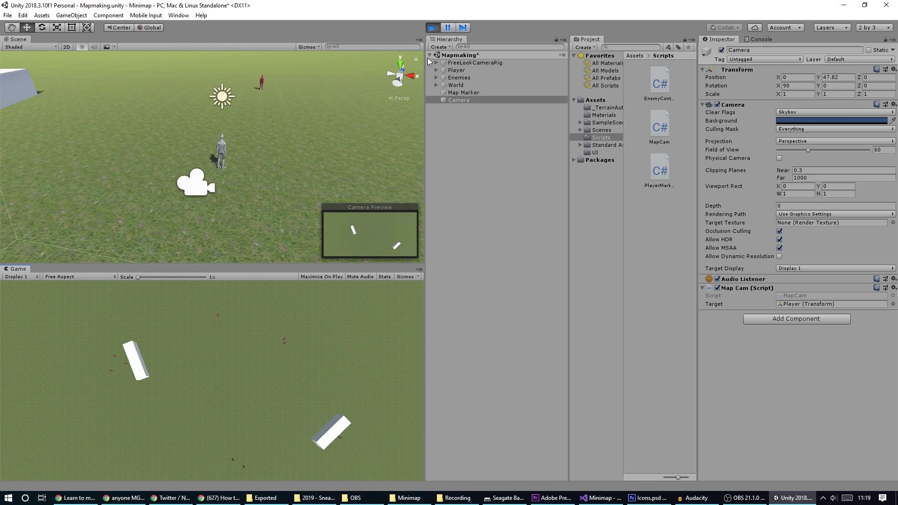
key("d")
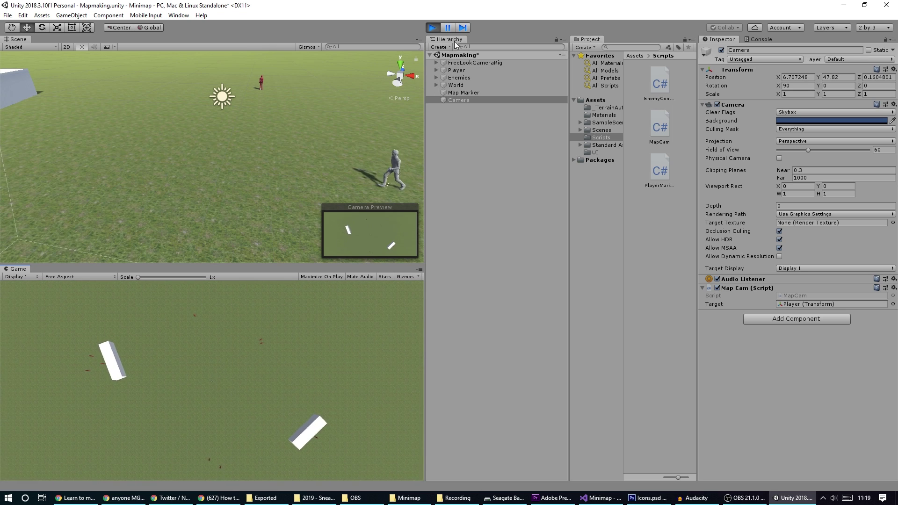
key("ctrl+p")
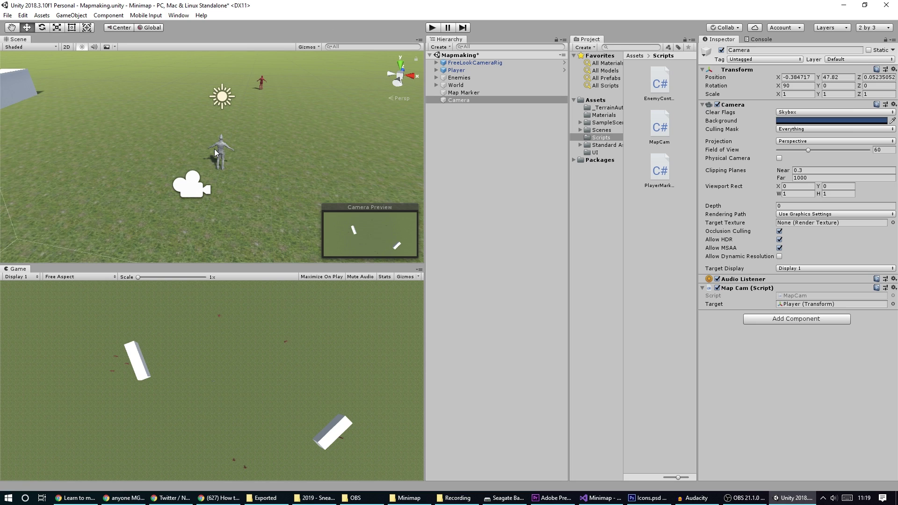
Step: Add a 2D sprite as a child of Player and assign it the Icons_Player image
left_click(454, 70)
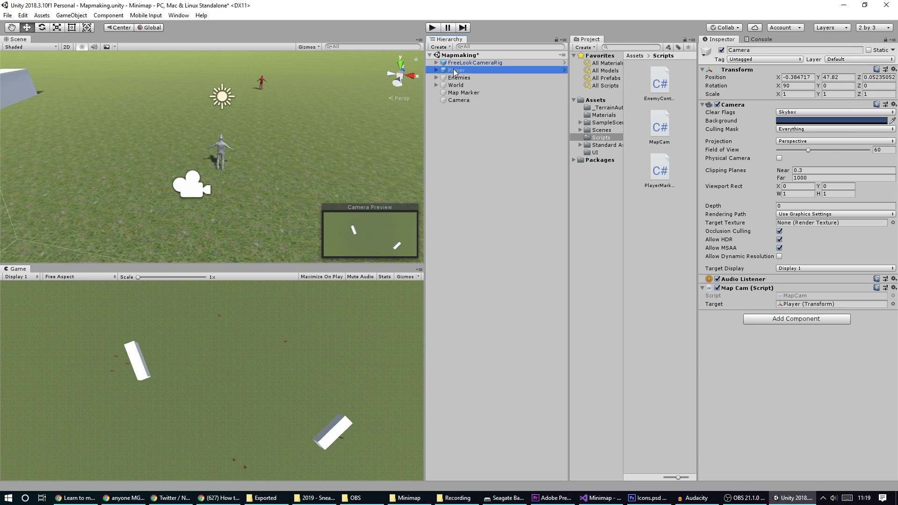
left_click(437, 71)
right_click(457, 71)
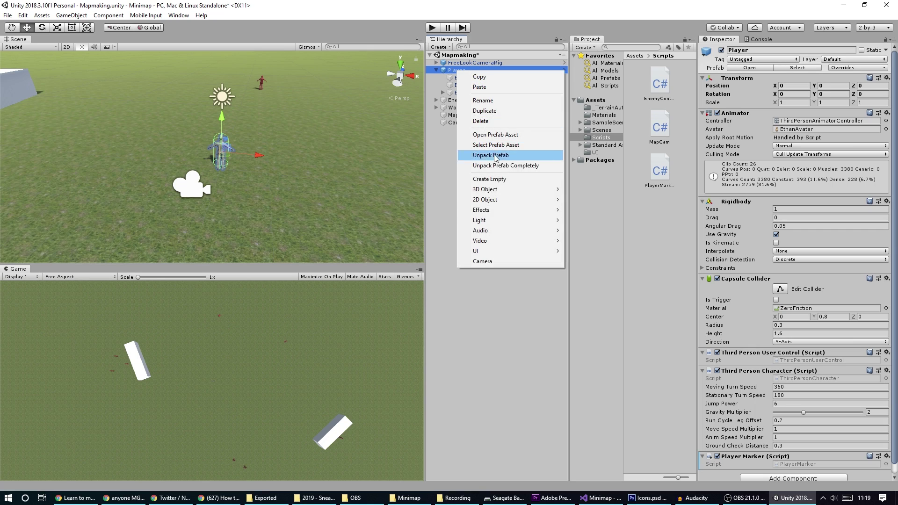
mouse_move(496, 199)
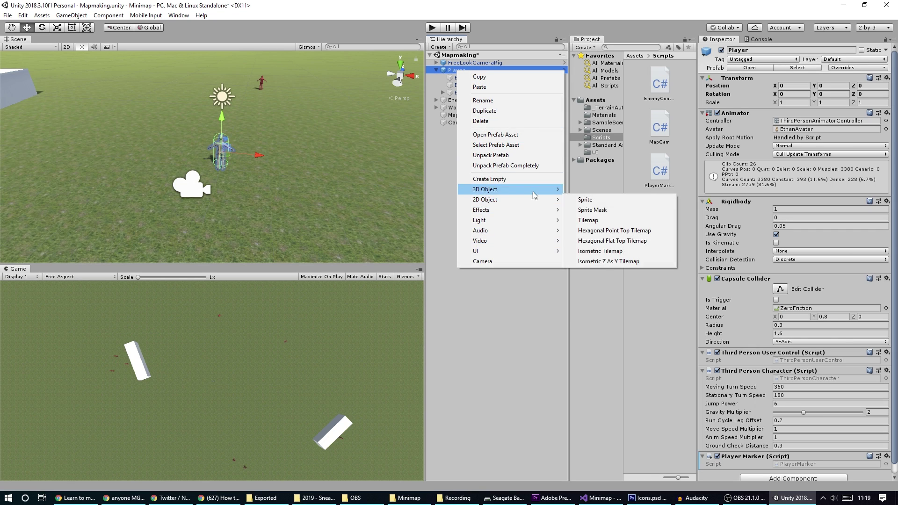
left_click(580, 200)
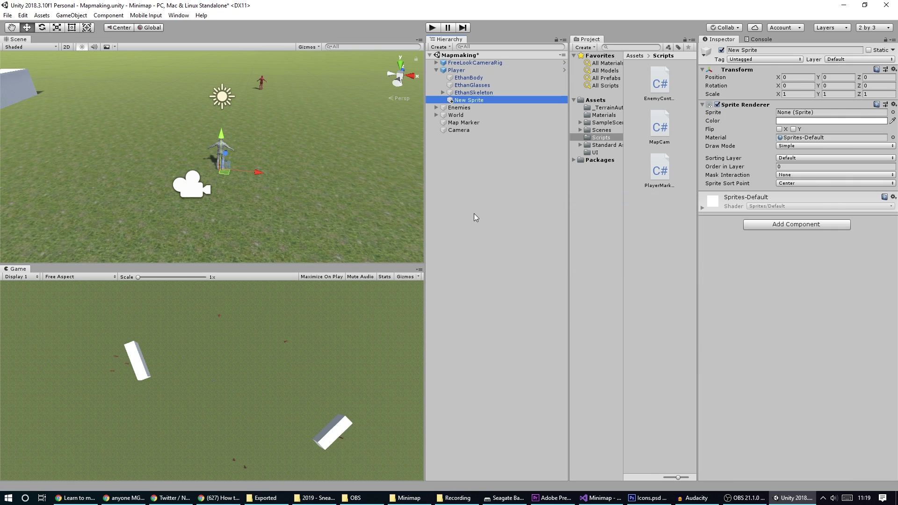
left_click(595, 153)
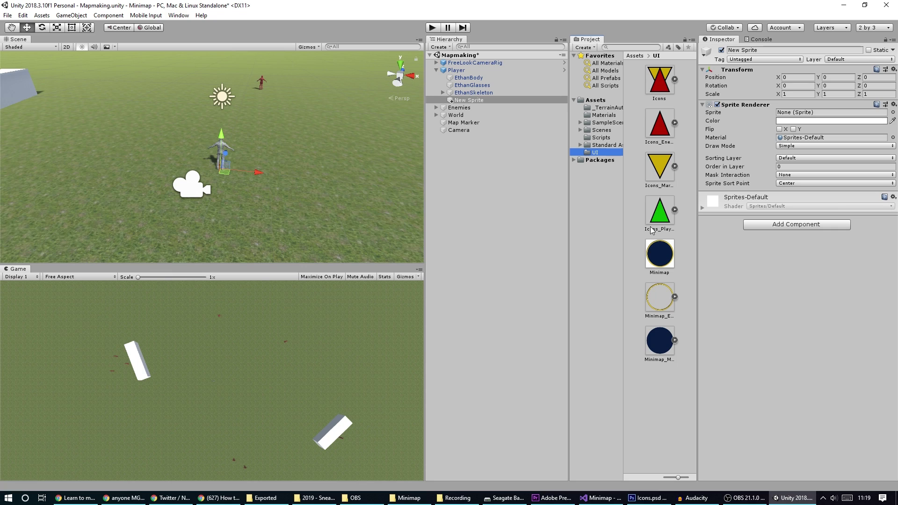
left_click_drag(659, 219, 793, 114)
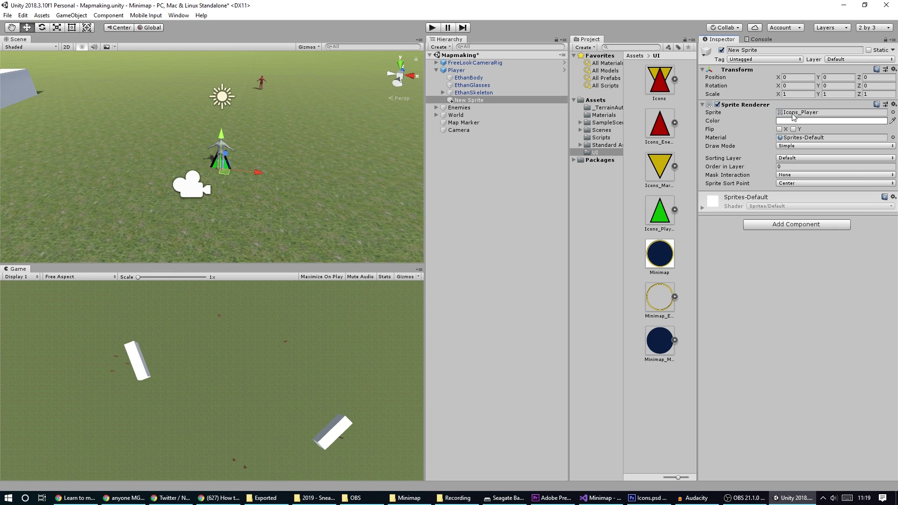
Step: Set the player sprite's Y position to 1 and its X rotation to 90
scroll(215, 164, "up", 5)
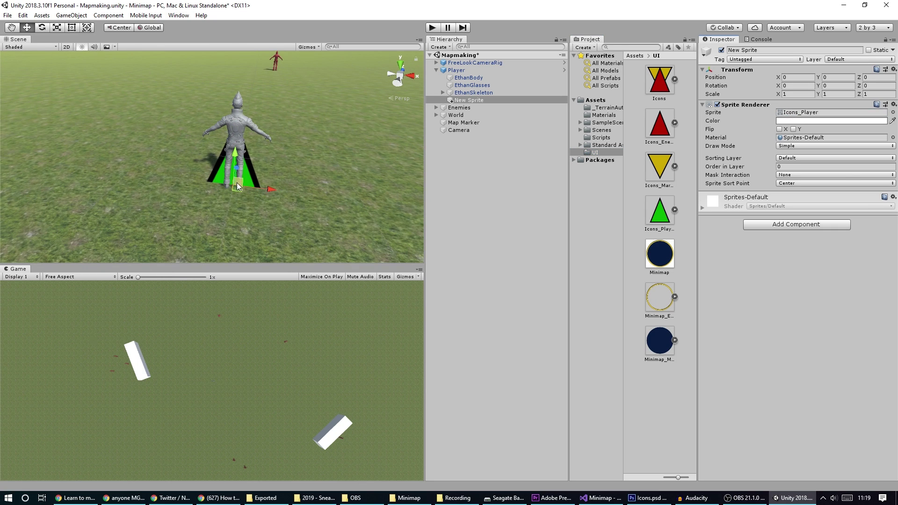
left_click(830, 78)
type("1")
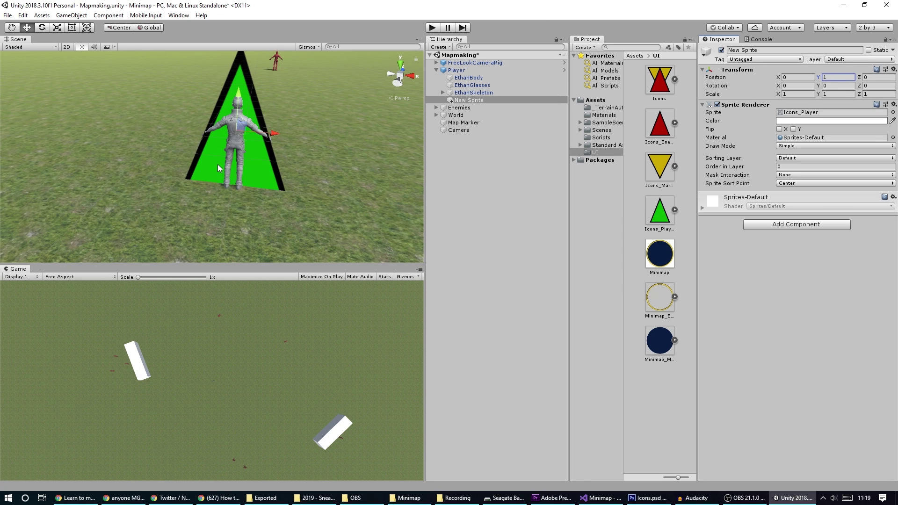
left_click(41, 27)
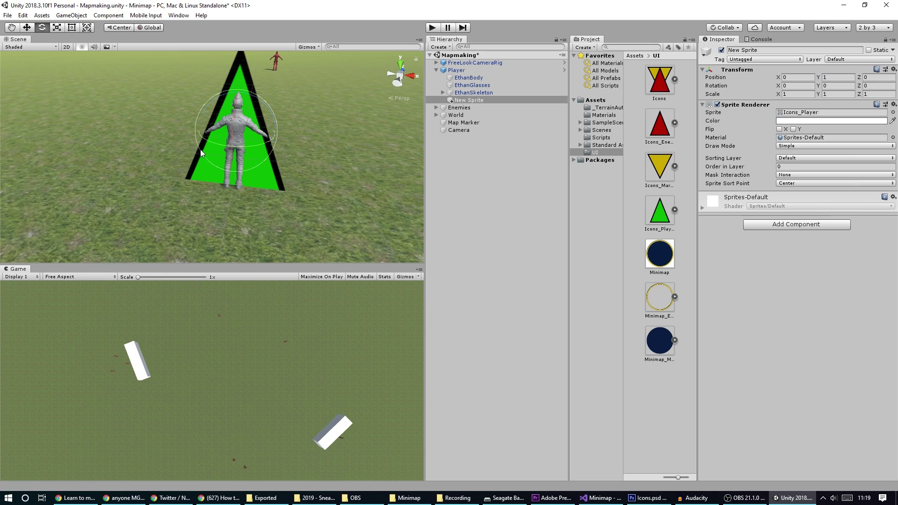
left_click_drag(234, 145, 230, 113)
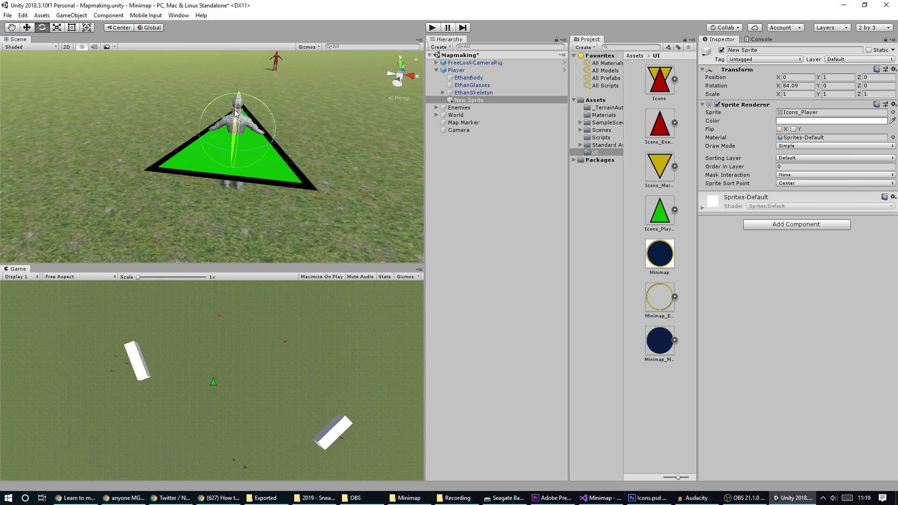
left_click(803, 85)
type("90")
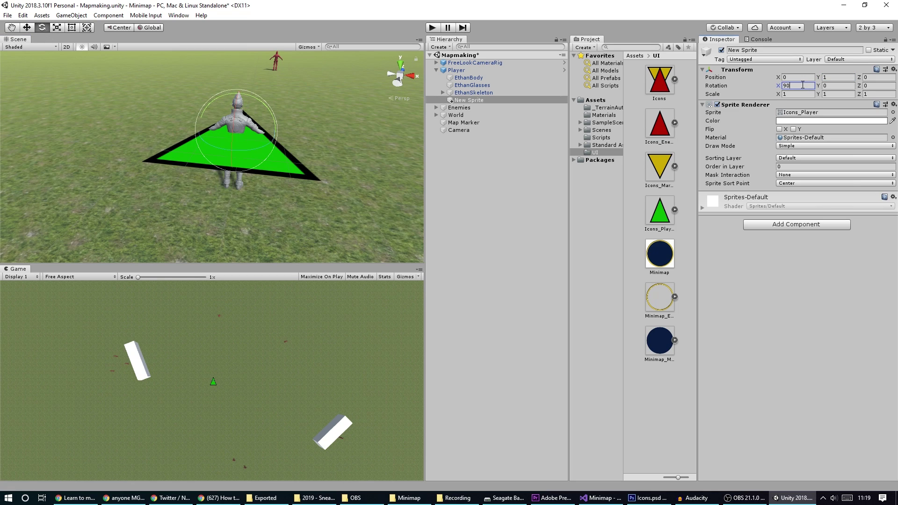
Step: Rename the player's new sprite object as Icon
scroll(289, 107, "down", 4)
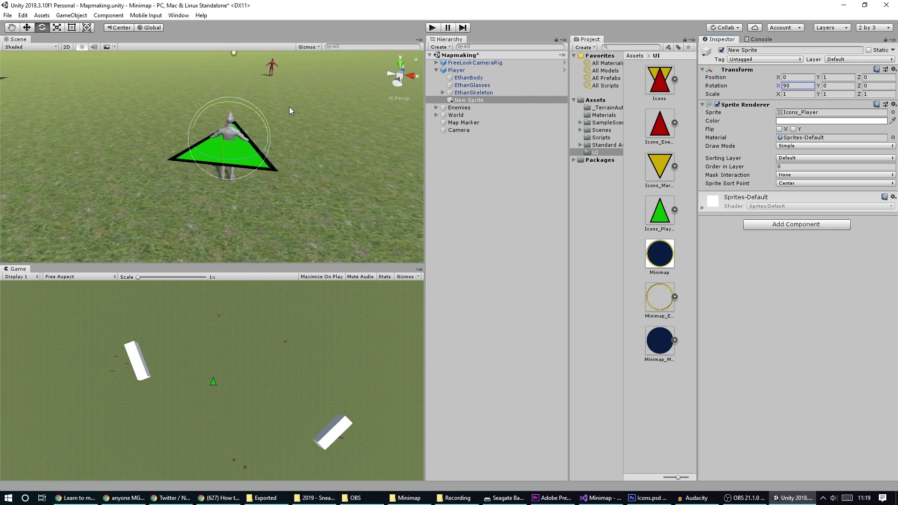
left_click(463, 101)
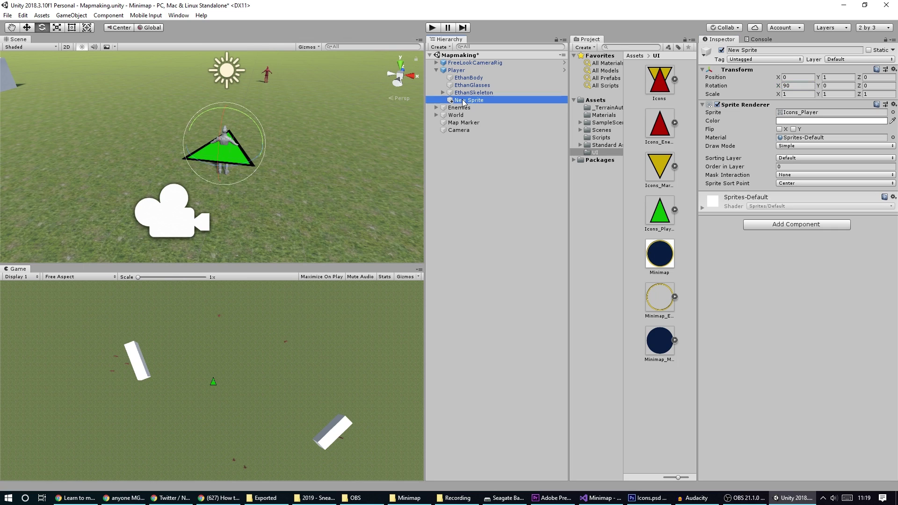
key("F2")
type("I")
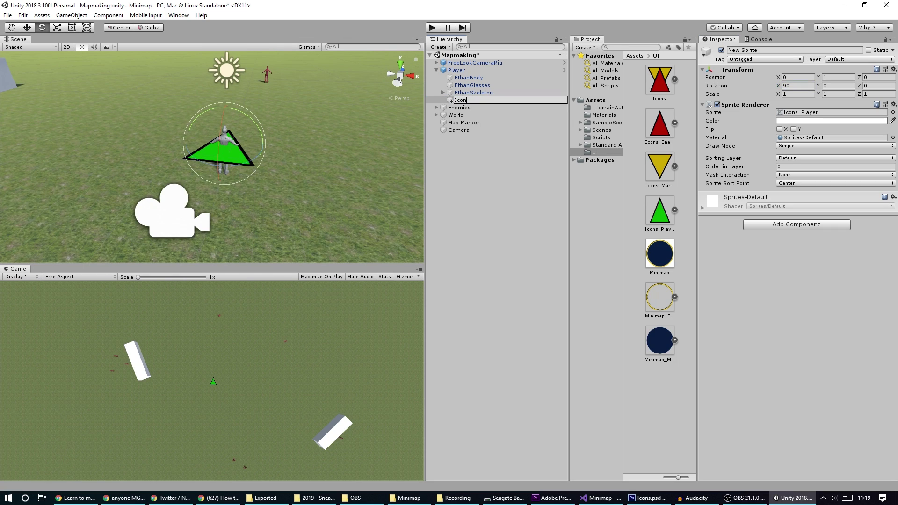
type("con")
key("Return")
Step: Duplicate the player's Icon into the first AIThirdPersonController under Enemies and set its position to 0, 0, 0
key("ctrl+d")
left_click_drag(461, 108, 469, 125)
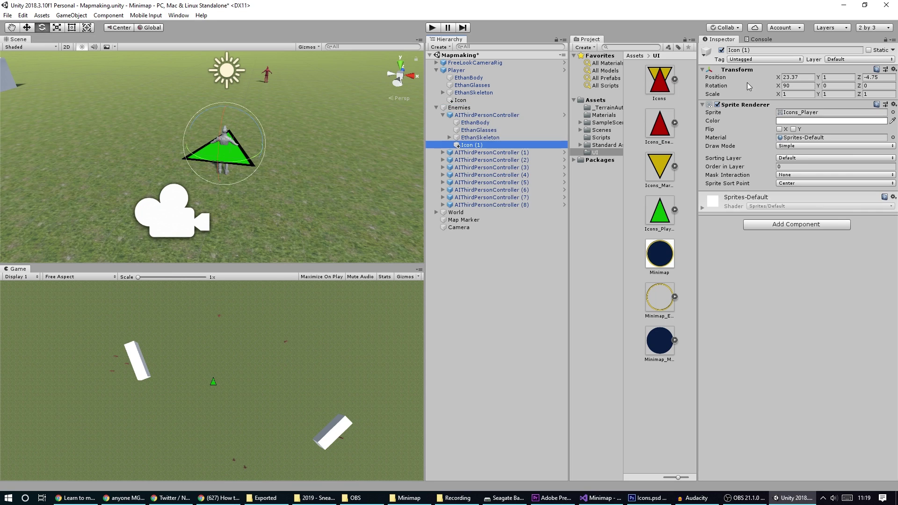
left_click(808, 77)
type("0")
key("Tab")
type("0")
key("Tab")
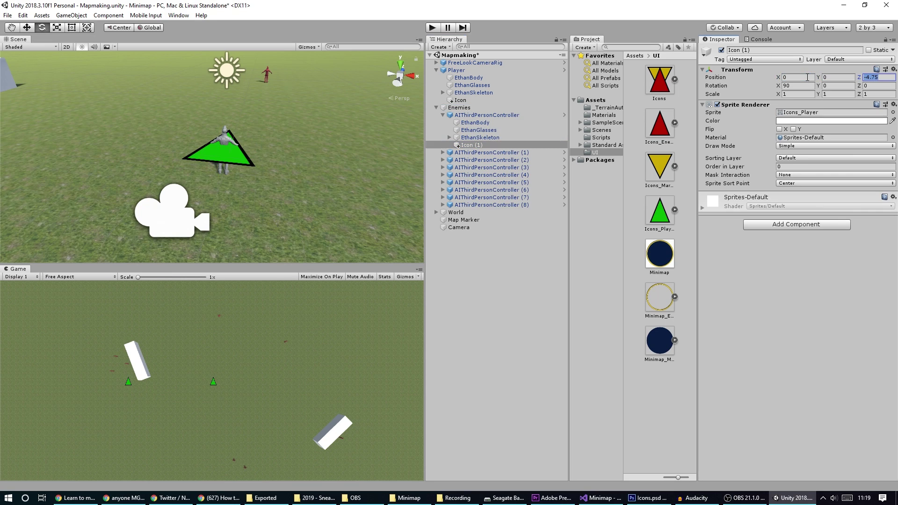
type("0")
Step: Set the enemy icon's Y position to 1 and assign it the Icons_Enemy sprite
double_click(471, 145)
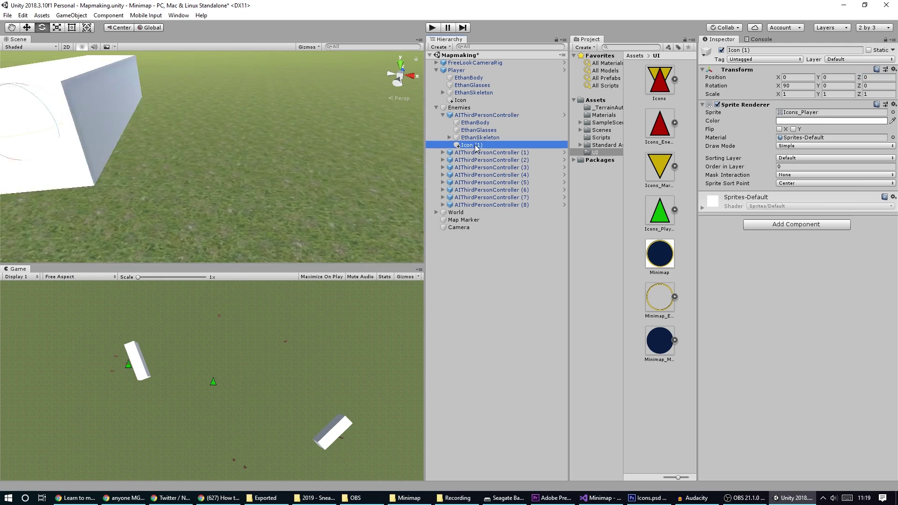
left_click(844, 71)
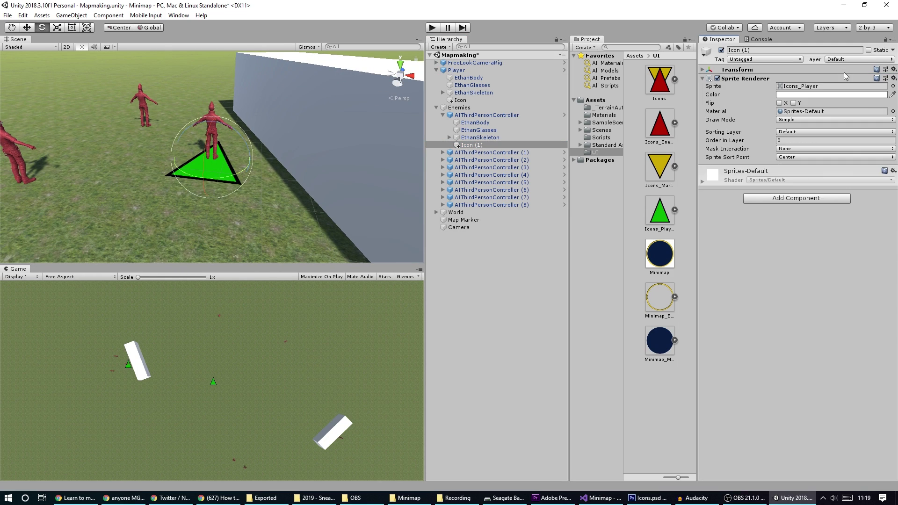
left_click(797, 79)
left_click(763, 70)
left_click(835, 77)
type("1")
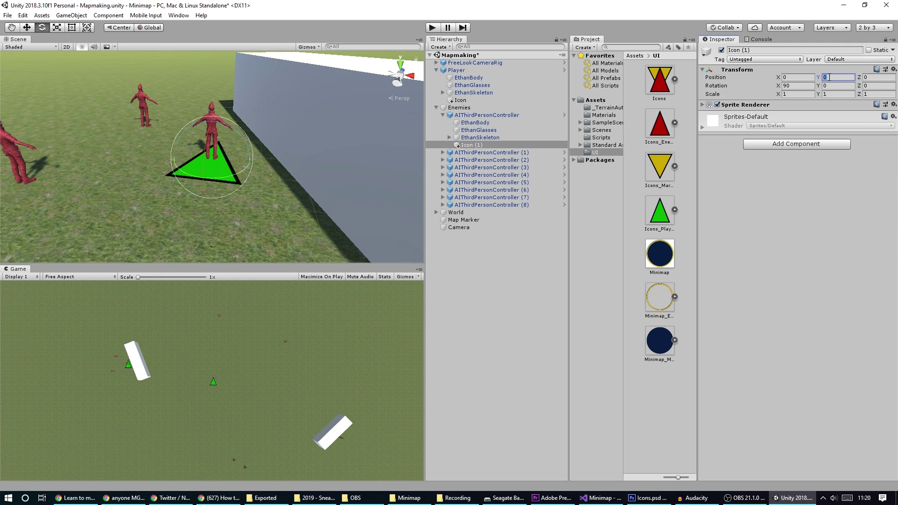
left_click(792, 105)
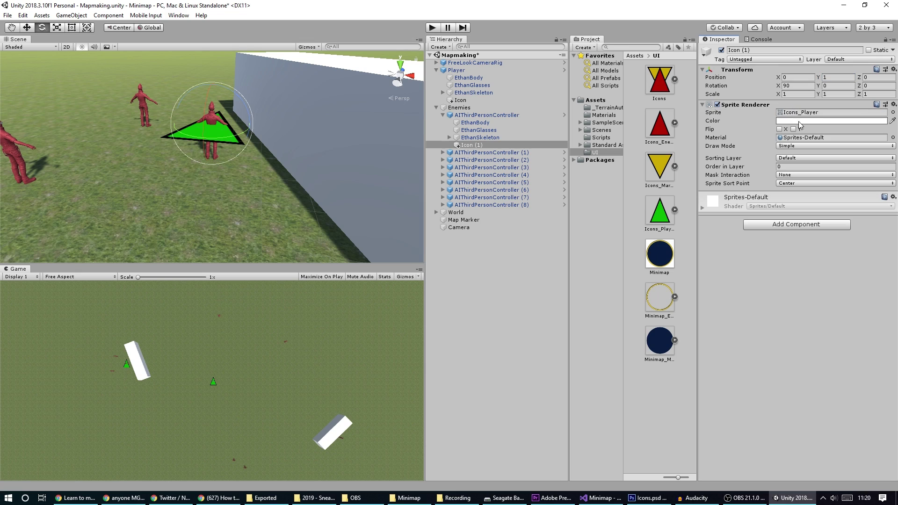
left_click_drag(661, 125, 828, 113)
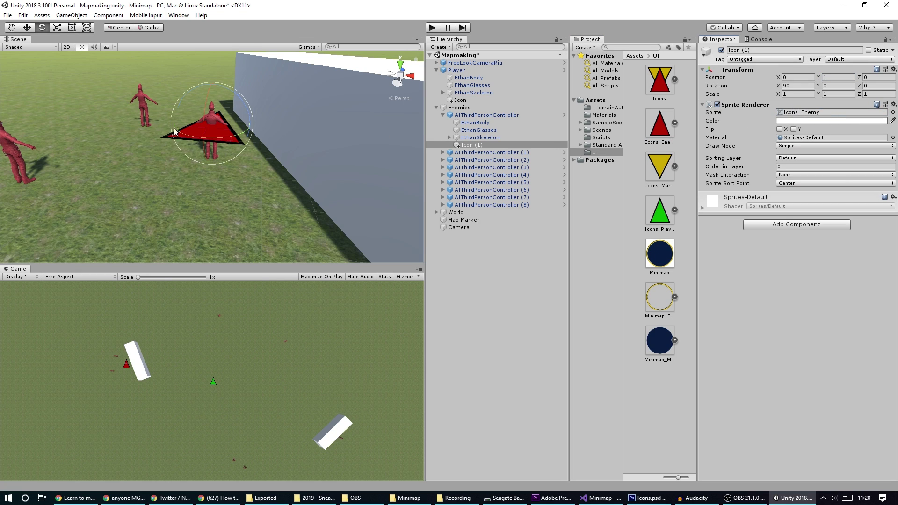
Step: Duplicate the first enemy's Icon (1) and place one copy inside each of AIThirdPersonController (1) through (8)
scroll(176, 133, "down", 4)
mouse_move(478, 147)
left_mouse_down()
mouse_move(483, 142)
mouse_move(469, 149)
left_mouse_up()
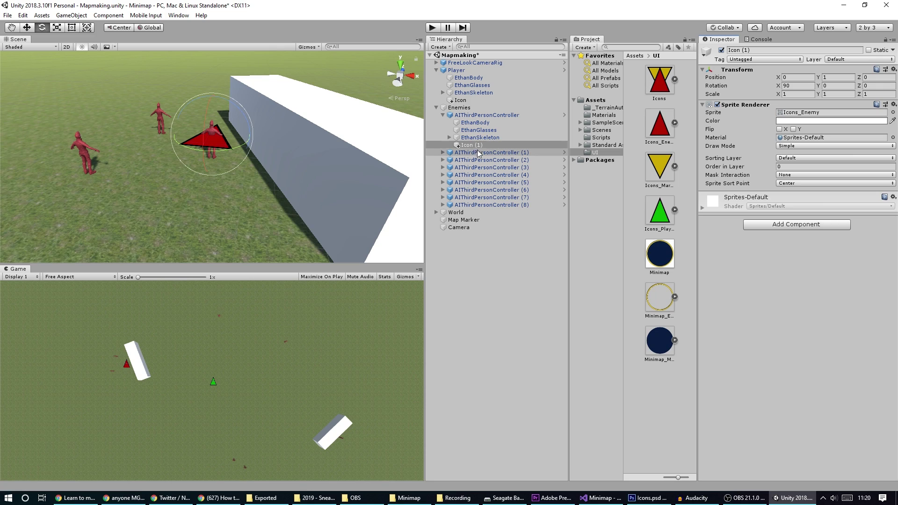
left_click(475, 148)
key("ctrl+d")
left_click_drag(477, 155, 474, 220)
key("ctrl+d")
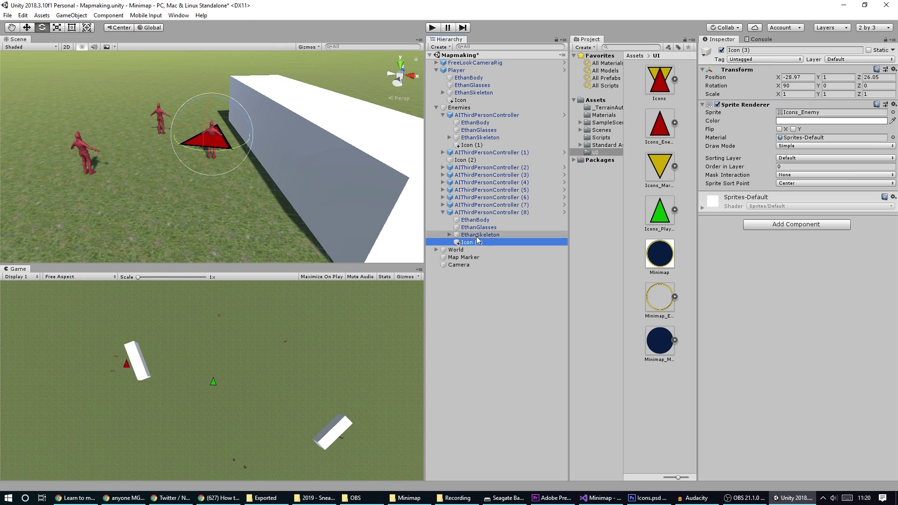
left_click(466, 161)
left_click_drag(466, 161, 468, 153)
key("ctrl+d")
left_click_drag(471, 190, 476, 220)
key("ctrl+d")
key("ctrl+d")
left_click_drag(477, 257, 481, 197)
key("ctrl+d")
key("ctrl+d")
left_click_drag(474, 231, 488, 191)
Step: Set the X and Z positions of the eight duplicated icons in AIThirdPersonController (1) through (8) to 0
left_click(474, 184)
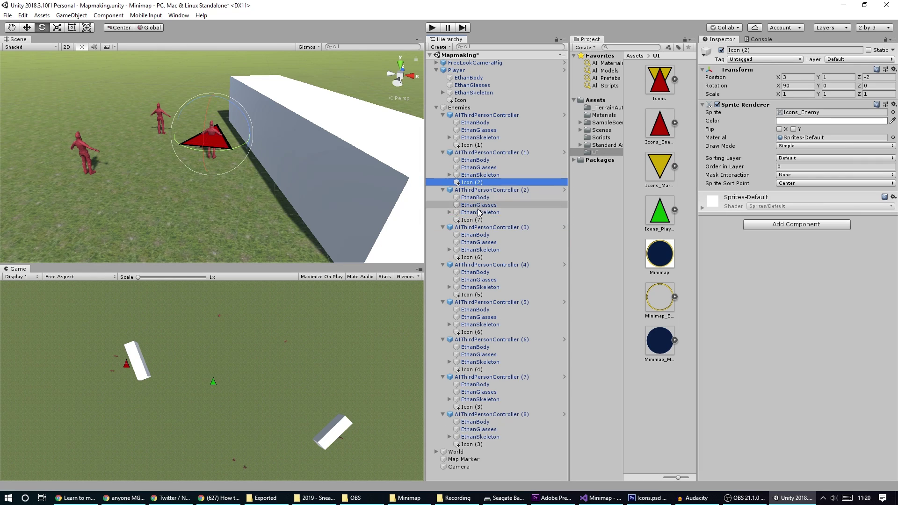
left_click(476, 220, "ctrl")
left_click(477, 258, "ctrl")
left_click(477, 295, "ctrl")
left_click(482, 332, "ctrl")
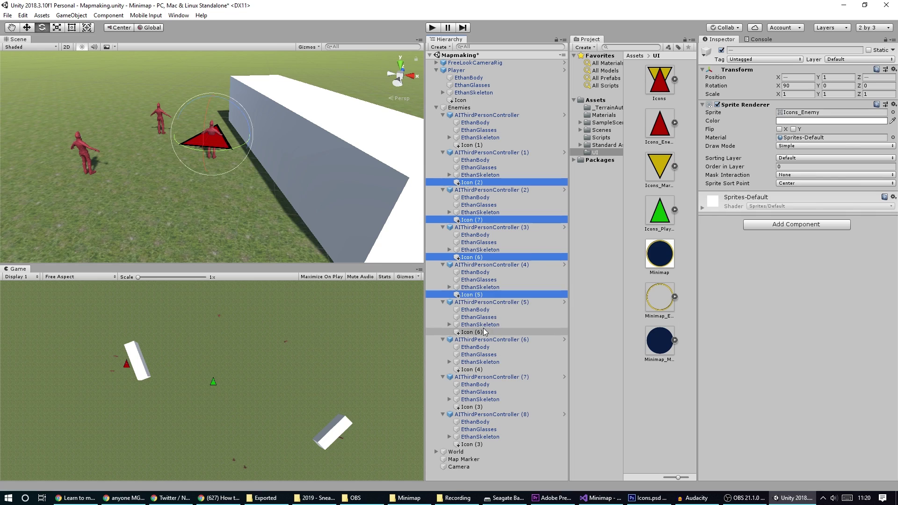
left_click(489, 370, "ctrl")
left_click(495, 407, "ctrl")
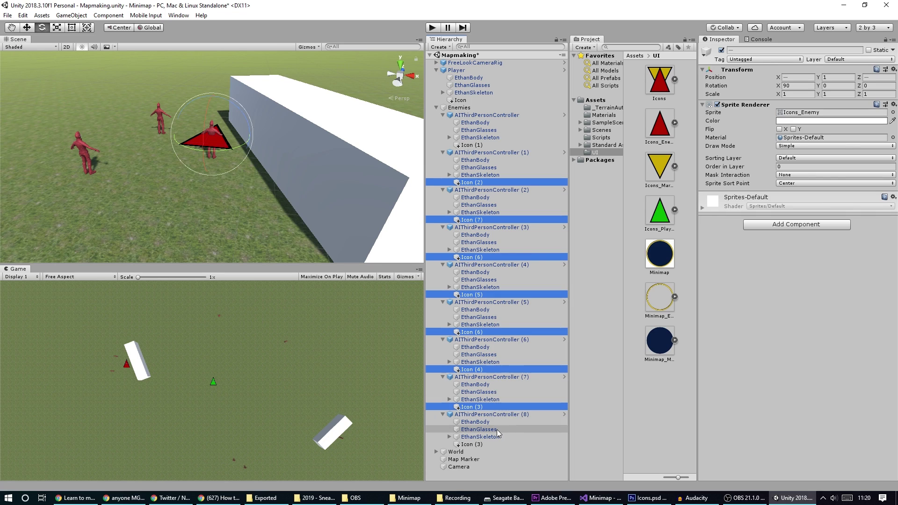
left_click(473, 444, "ctrl")
left_click(804, 79)
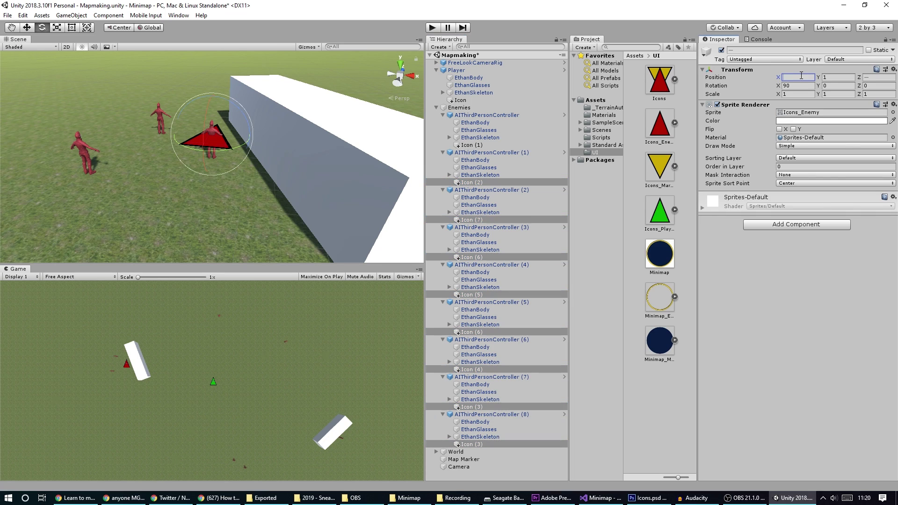
type("0")
key("Tab")
key("Tab")
type("0")
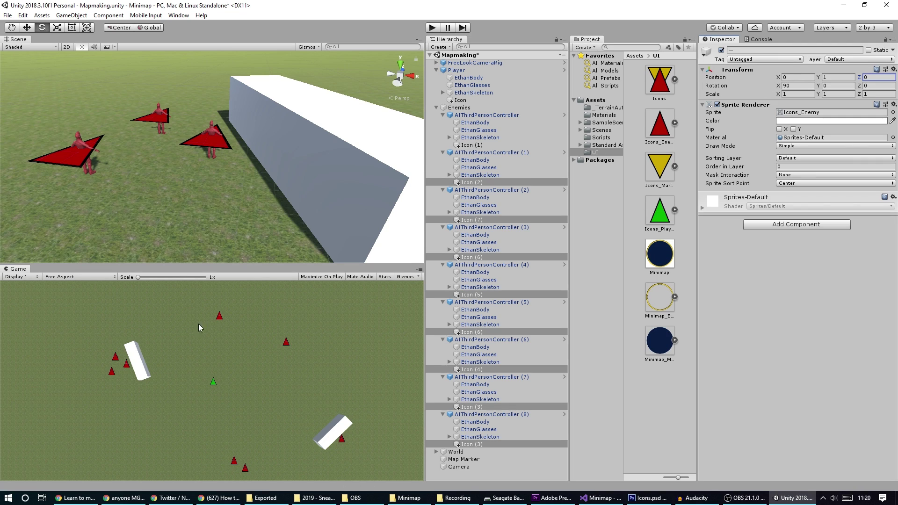
Step: Examine the enemy icons in the scene, and collapse the Player and Enemies objects in the hierarchy
left_click(437, 107)
left_click(461, 155)
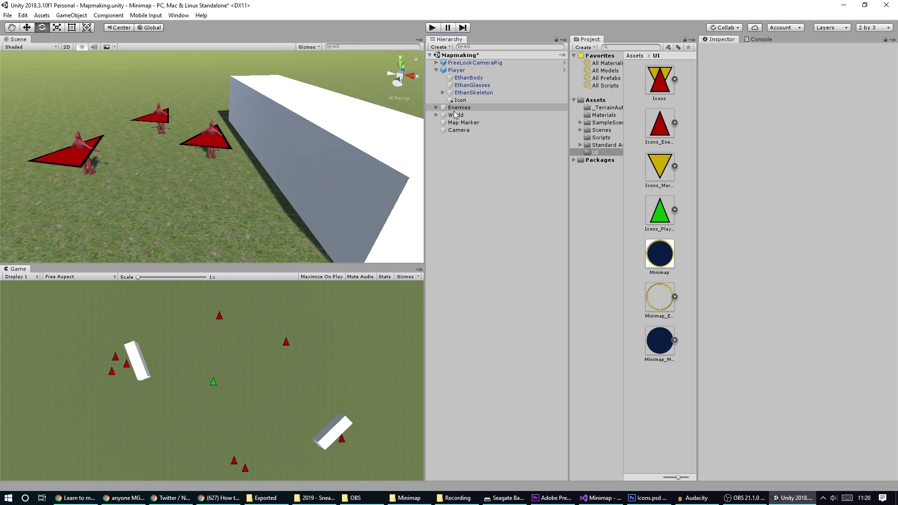
left_click(436, 107)
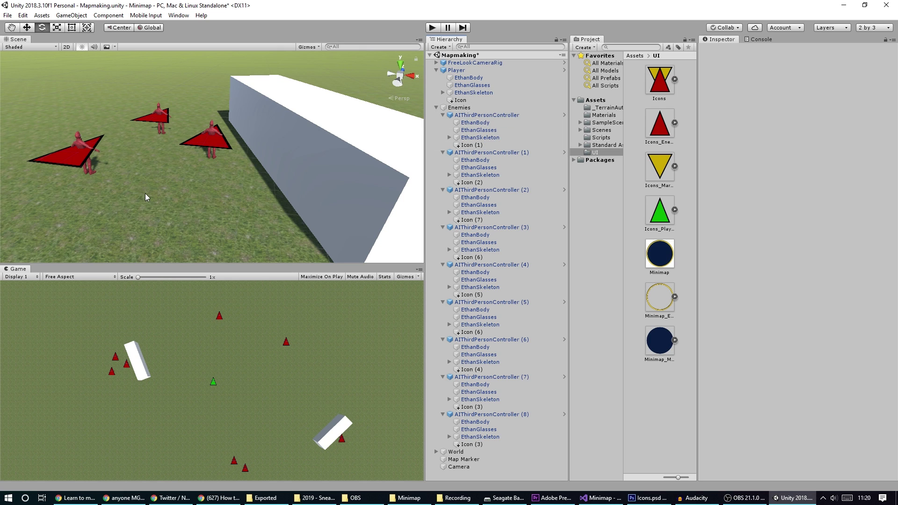
scroll(218, 205, "down", 1)
scroll(218, 205, "down", 8)
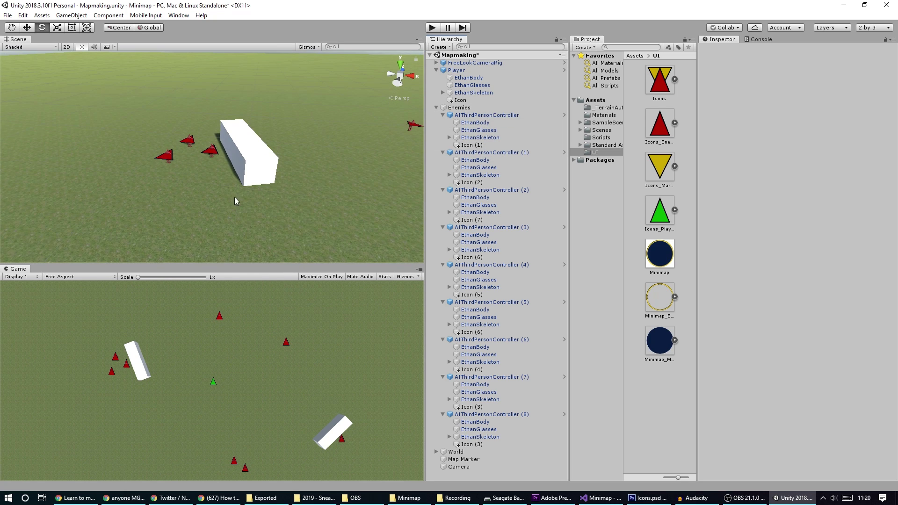
scroll(261, 202, "up", 3)
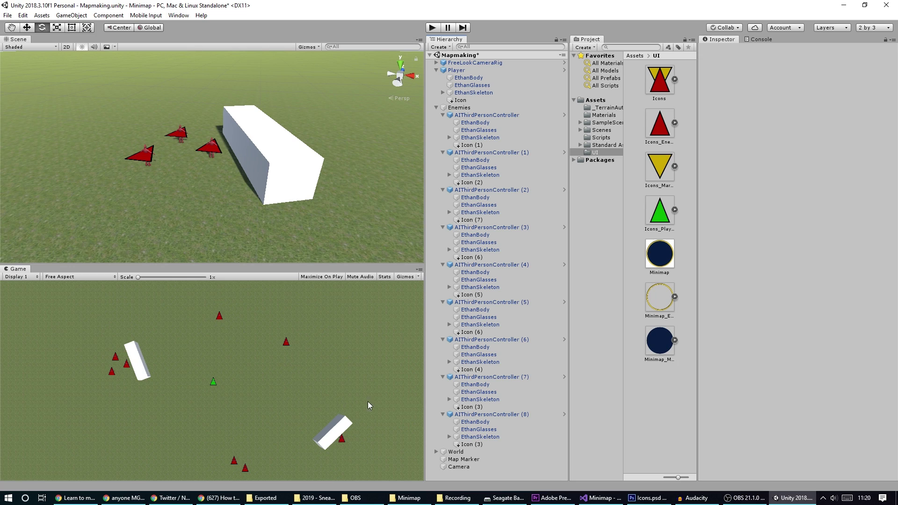
left_click(437, 70)
left_click(437, 78)
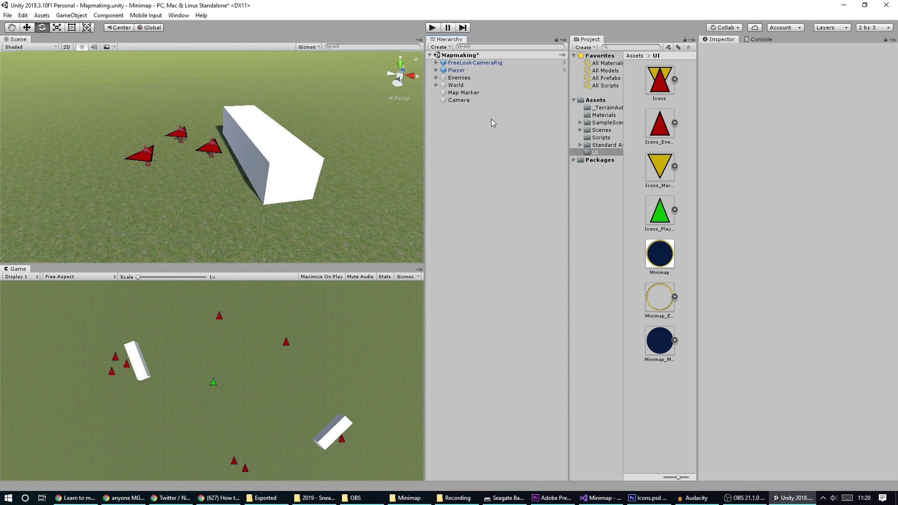
Step: Review the Camera's culling mask options and add a new layer named Minimap as User Layer 9
left_click(468, 100)
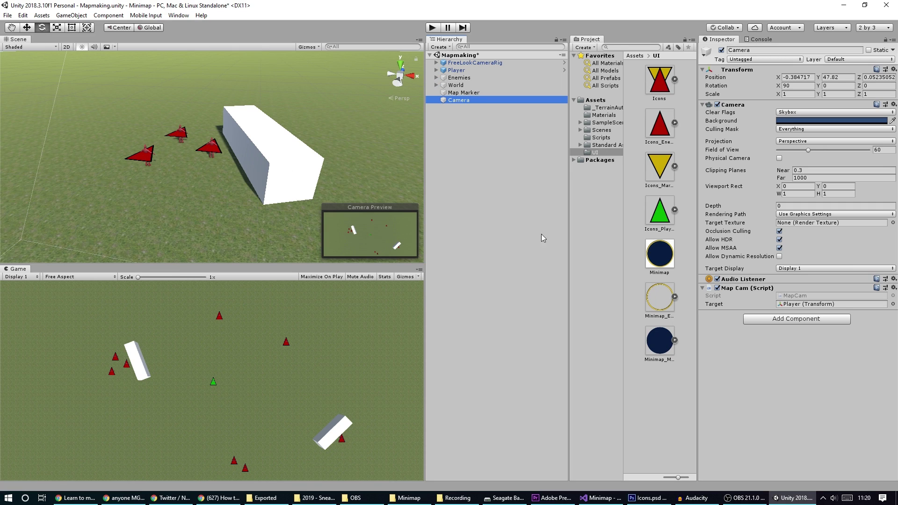
left_click(805, 131)
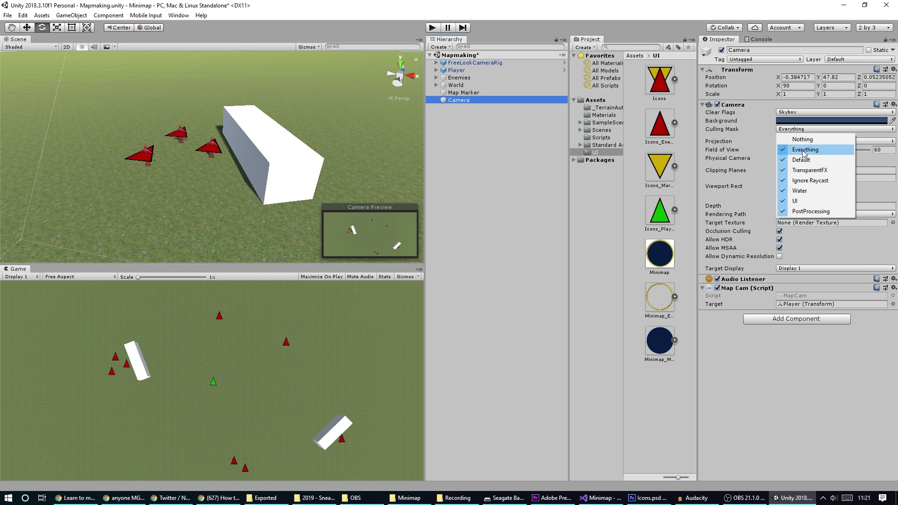
left_click(767, 15)
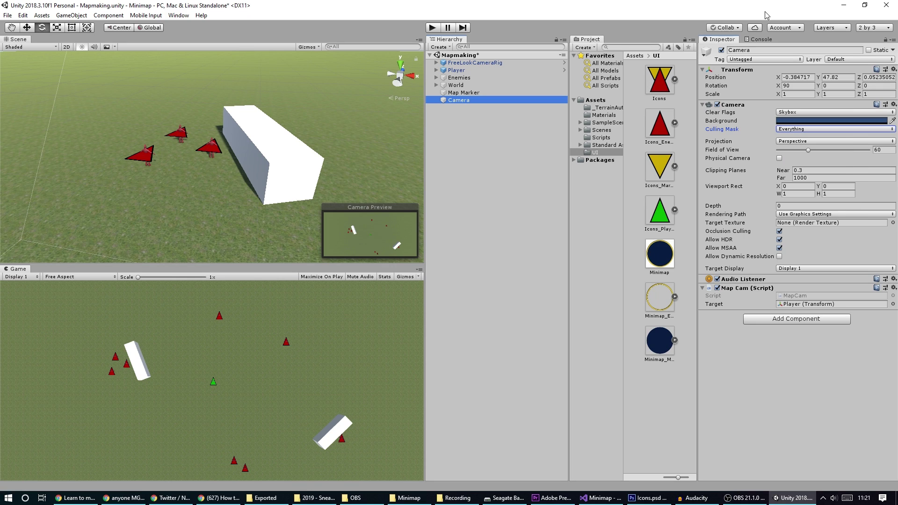
left_click(854, 60)
left_click(855, 135)
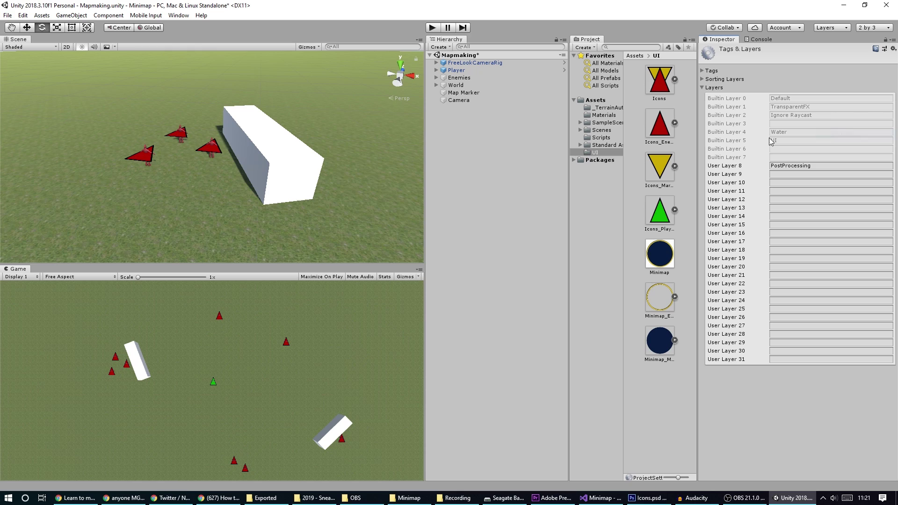
left_click(795, 174)
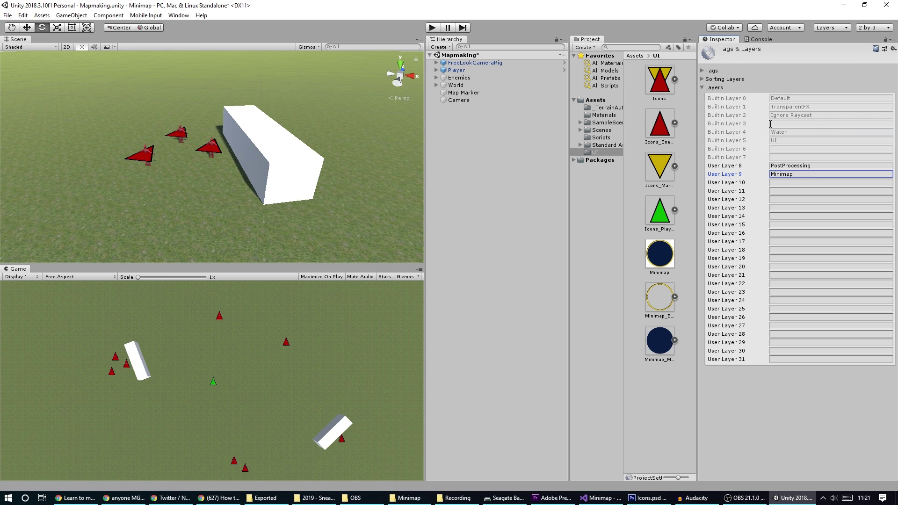
left_click(477, 101)
left_click(476, 112)
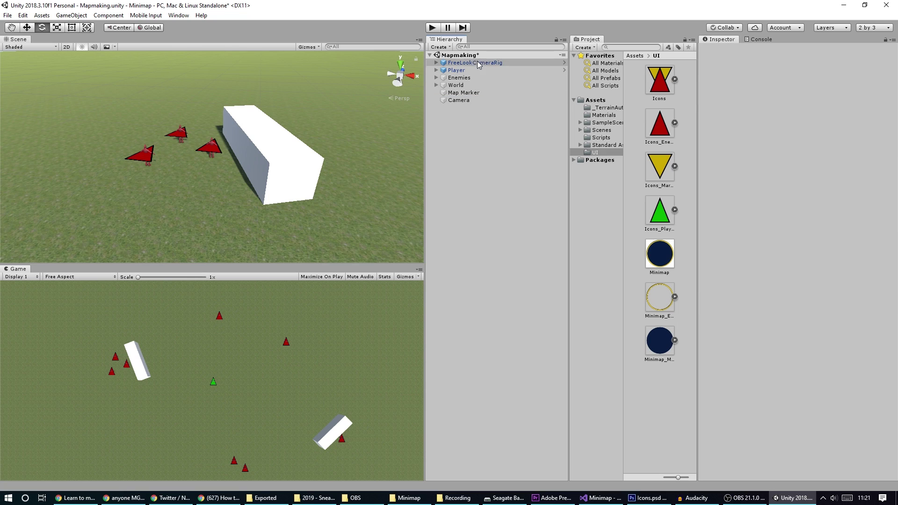
Step: Filter the hierarchy by "icon" and assign all the player and enemy icons to the Minimap layer
left_click(479, 47)
type("icons")
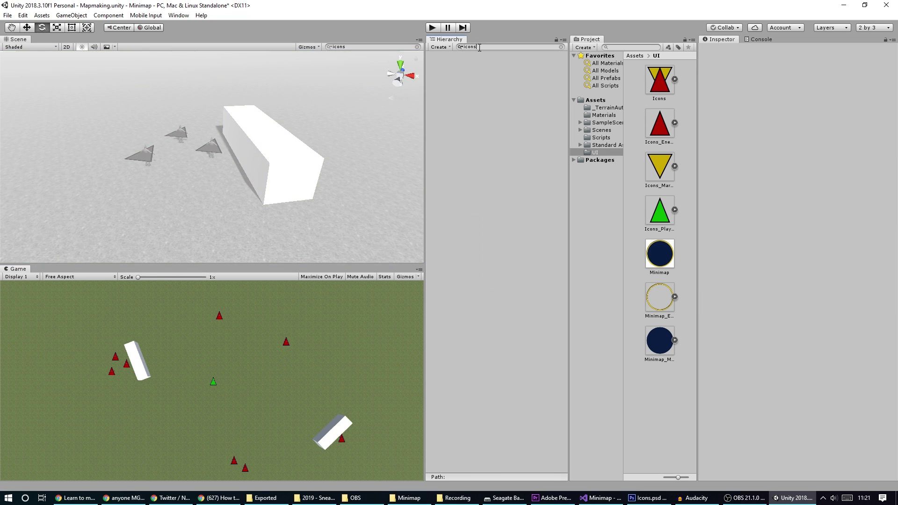
key("BackSpace")
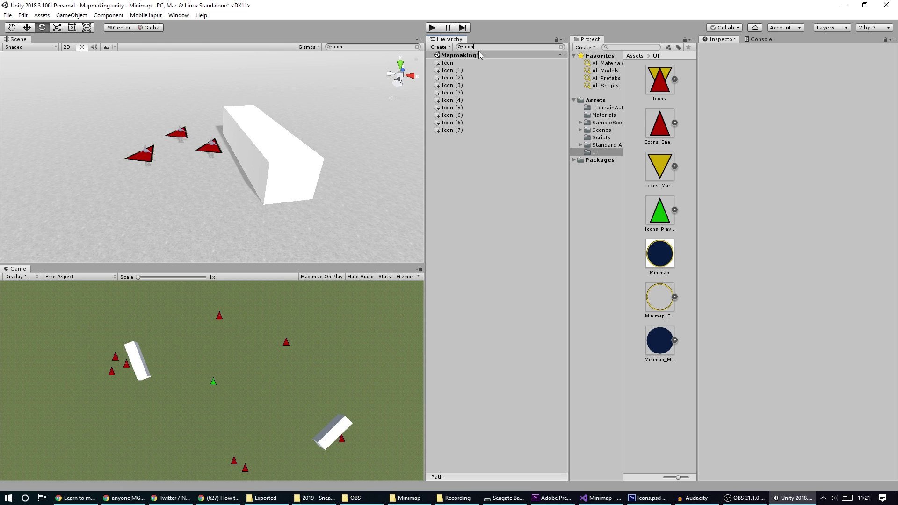
left_click(456, 62)
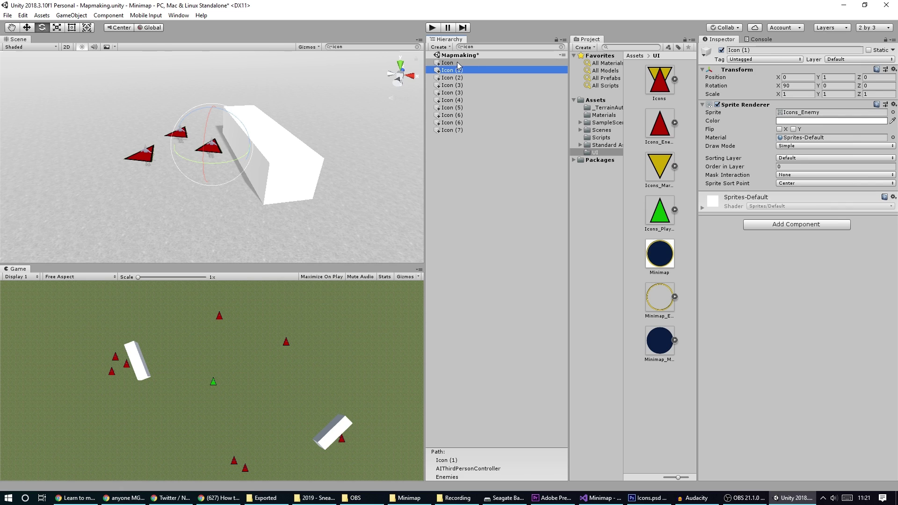
left_click(465, 131, "shift")
left_click(853, 59)
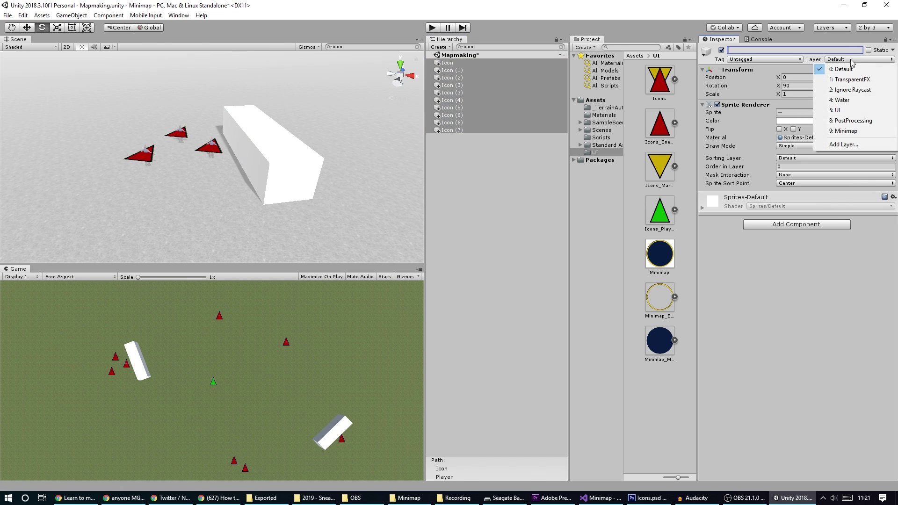
left_click(845, 131)
left_click(524, 172)
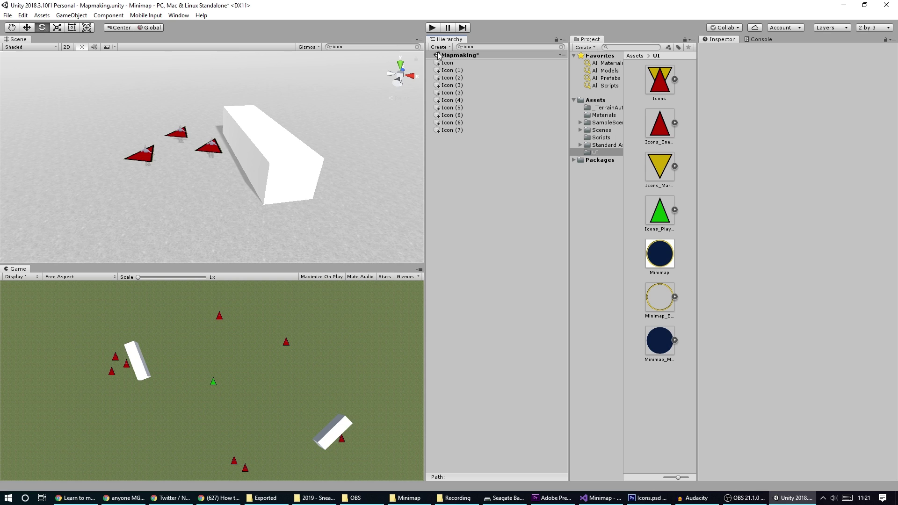
Step: Clear the hierarchy filter and set the Camera's culling mask to only the Minimap layer
left_click(561, 47)
left_click(458, 99)
left_click(797, 129)
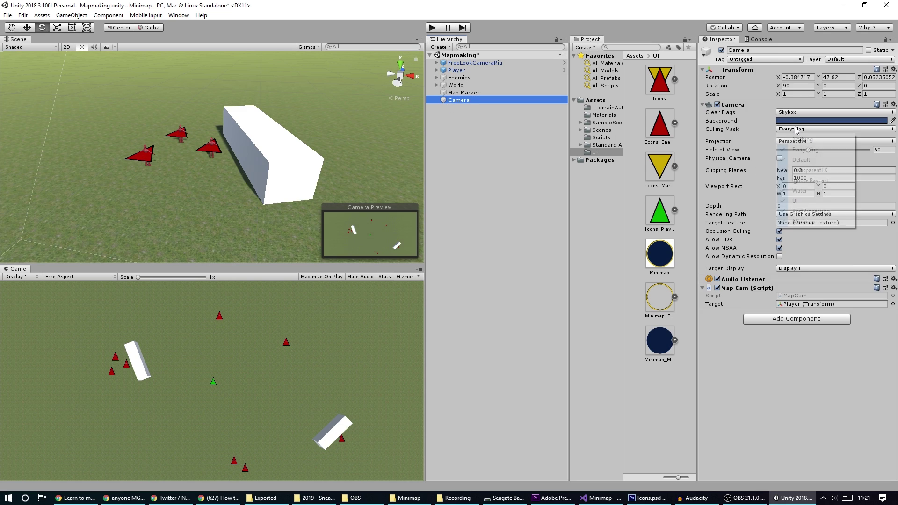
left_click(799, 139)
left_click(797, 129)
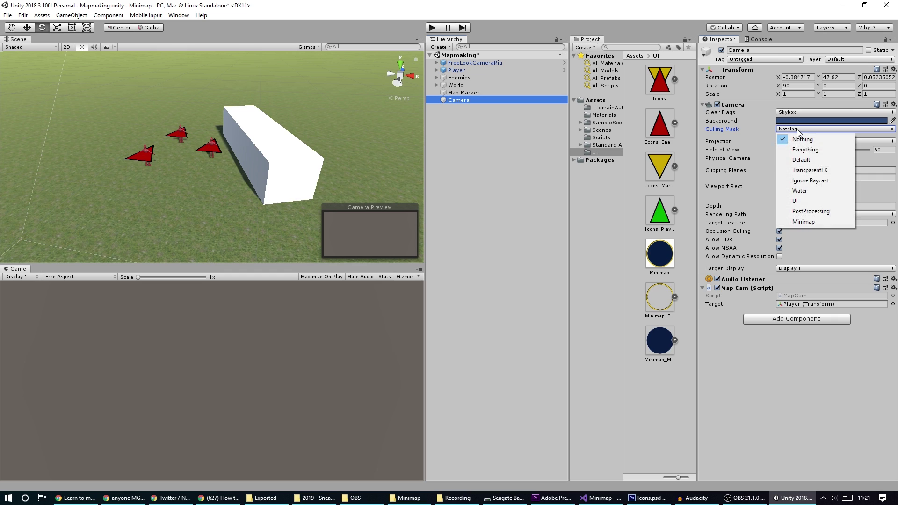
left_click(804, 222)
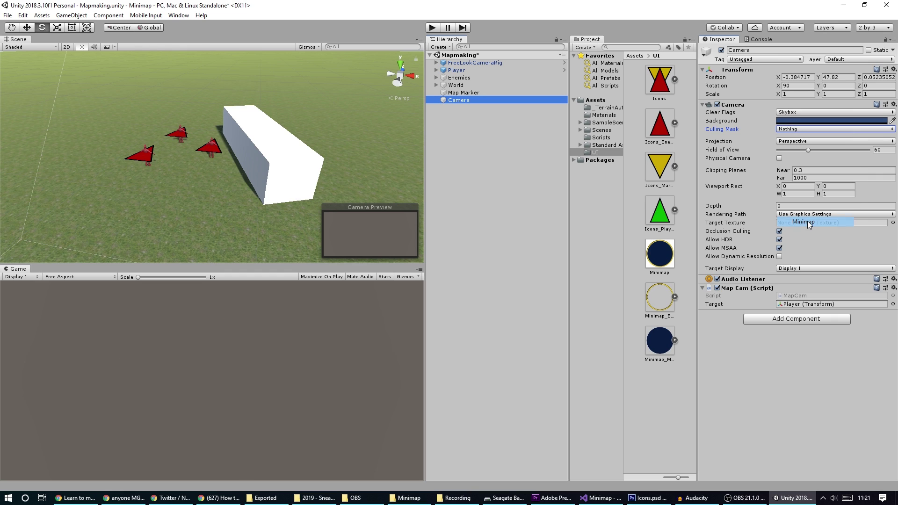
left_click(227, 285)
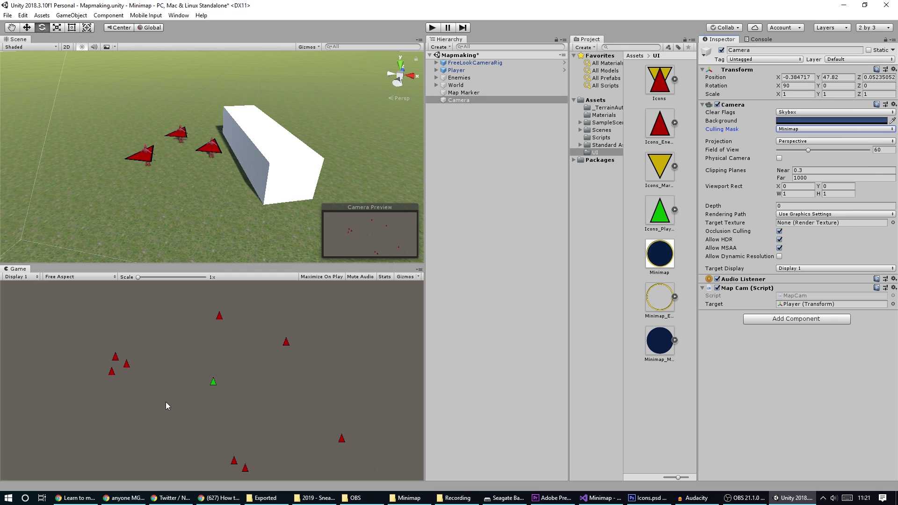
Step: Play the scene, move the player around to test the minimap icons, and stop playback
left_click(433, 27)
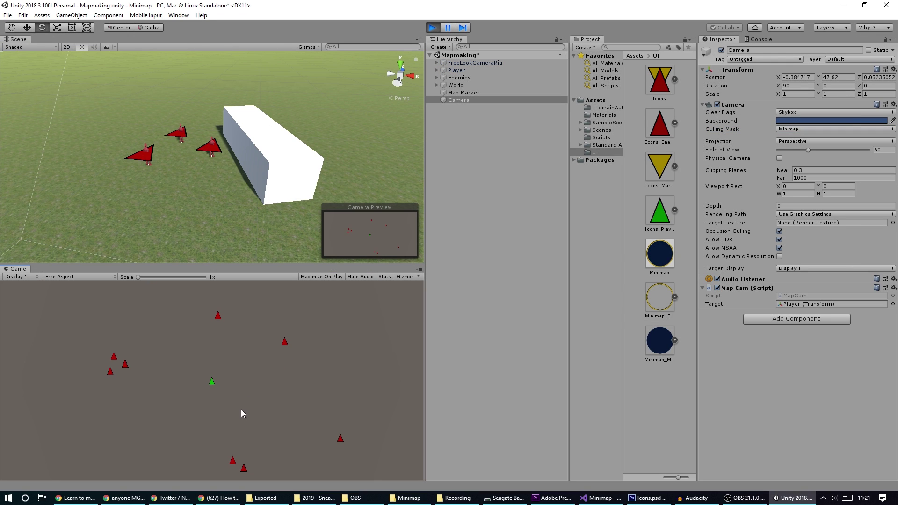
key("a")
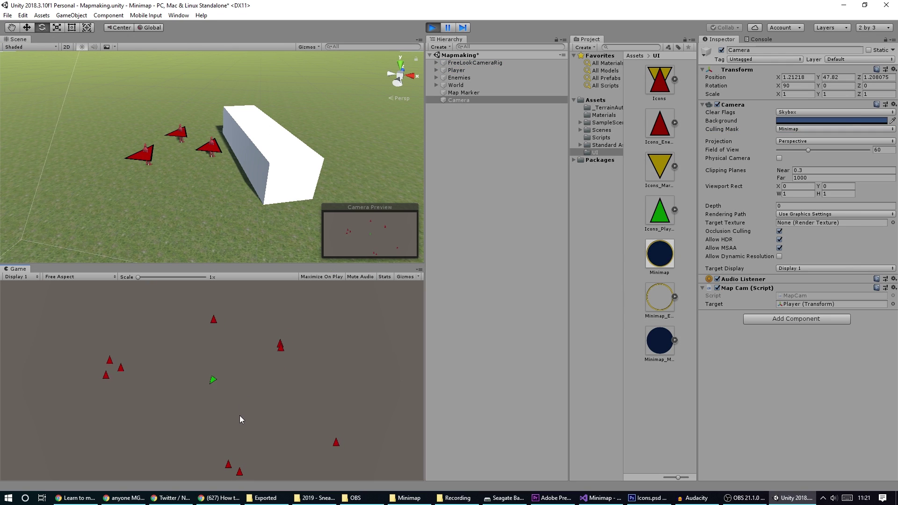
key("a")
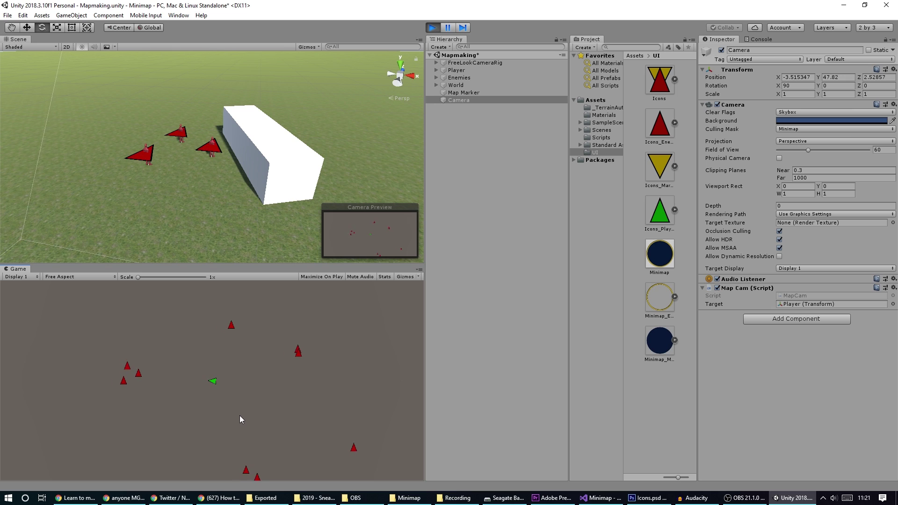
key("a")
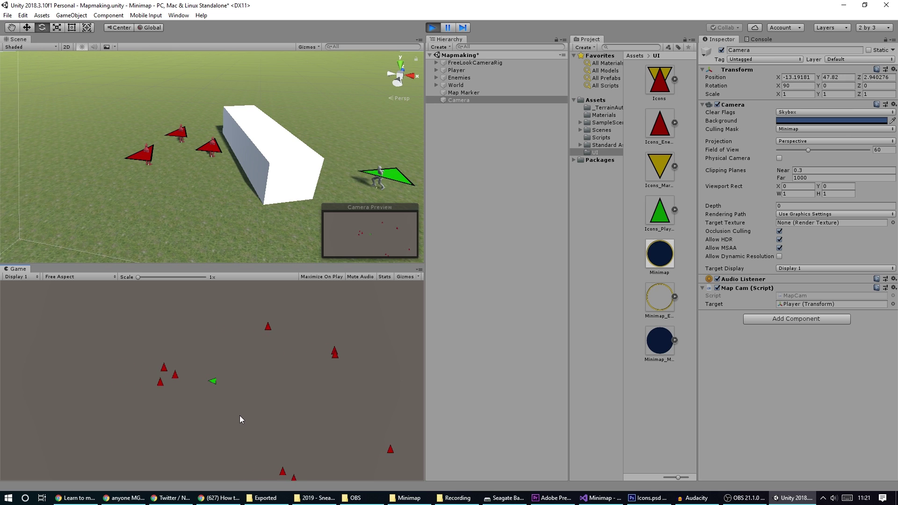
left_click(433, 27)
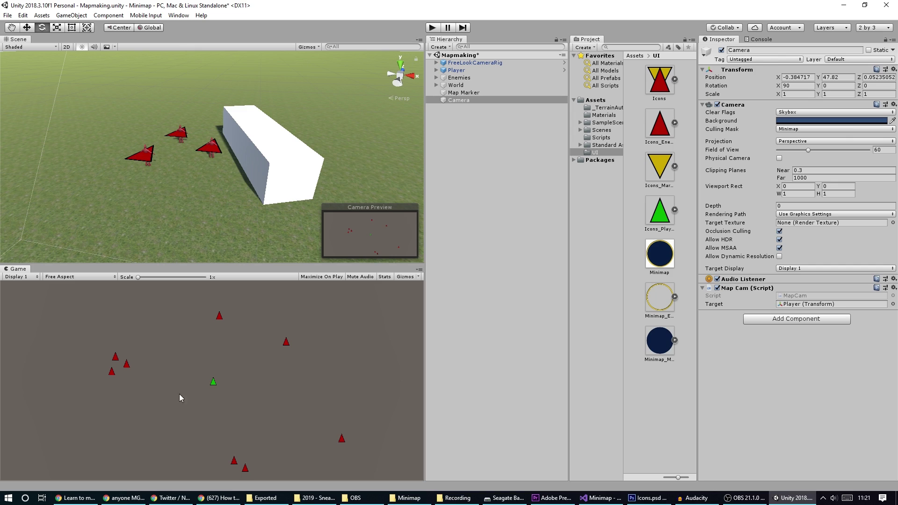
Step: Create a new top-level 2D sprite in the scene and set its X rotation to 90
right_click(454, 111)
mouse_move(485, 203)
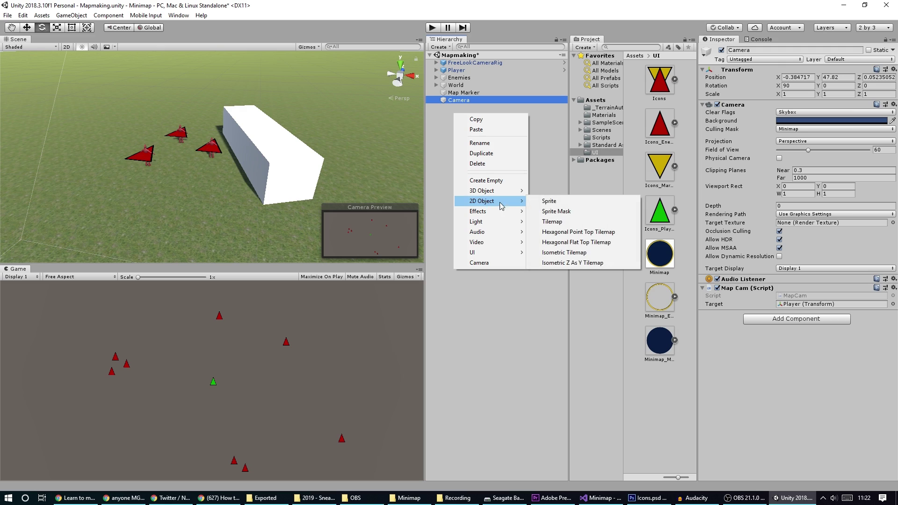
left_click(538, 200)
left_click(802, 86)
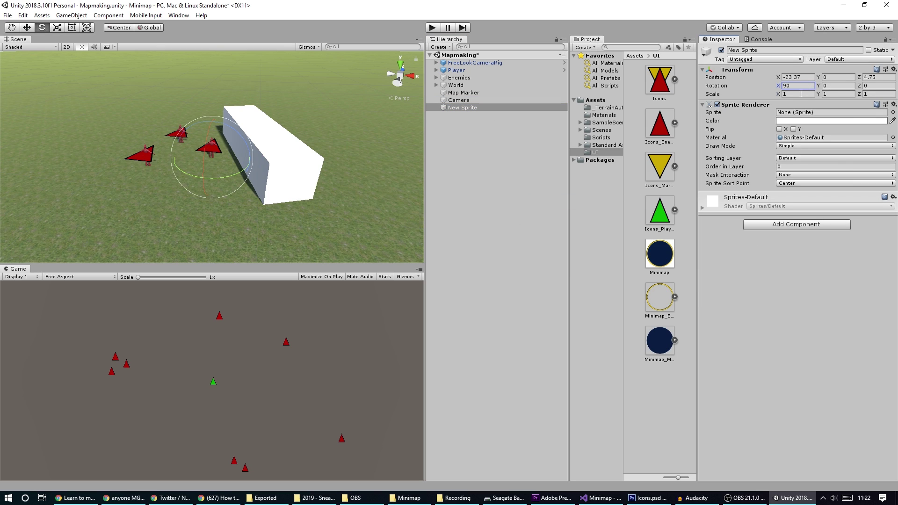
Step: Set the new sprite's scale to 100 on the X, Y and Z axes
left_click(801, 93)
type("00")
key("Tab")
type("100")
key("Tab")
Step: Assign ButtonSpacebarSprite to the new sprite and put the object on the Minimap layer
left_click(893, 112)
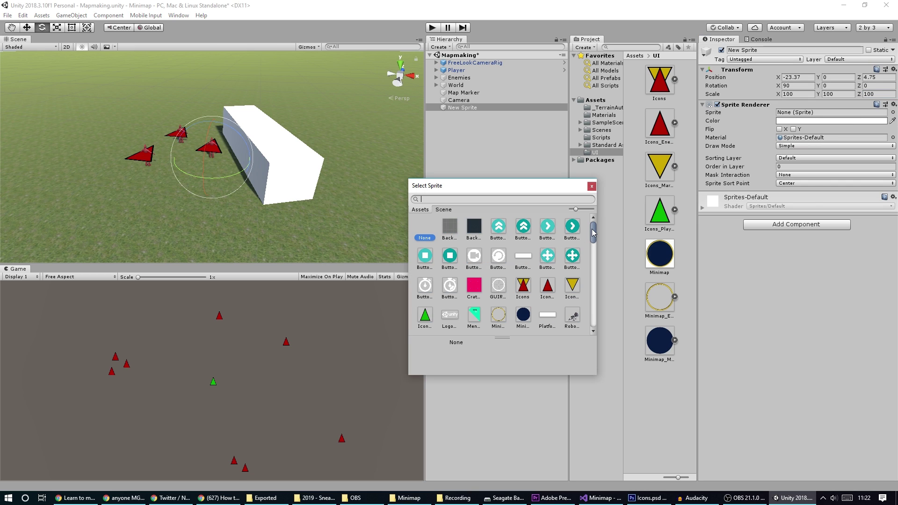
double_click(523, 257)
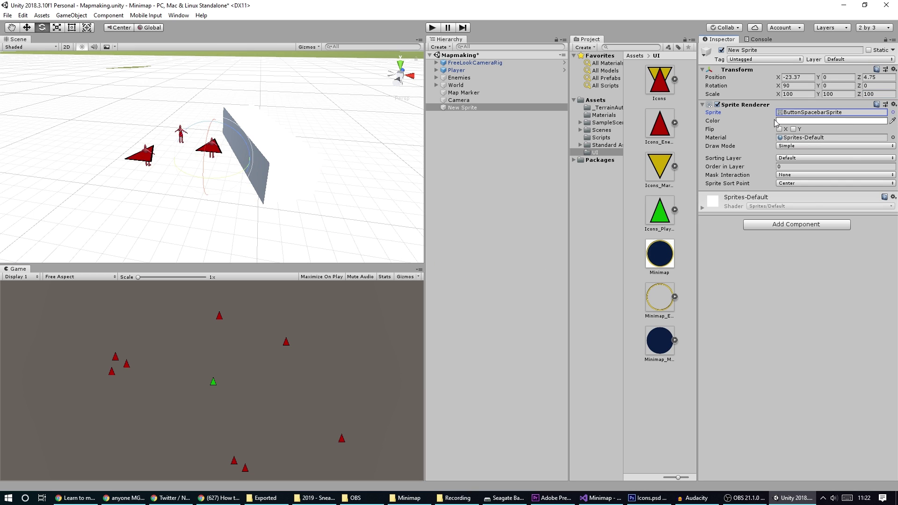
left_click(851, 59)
left_click(847, 131)
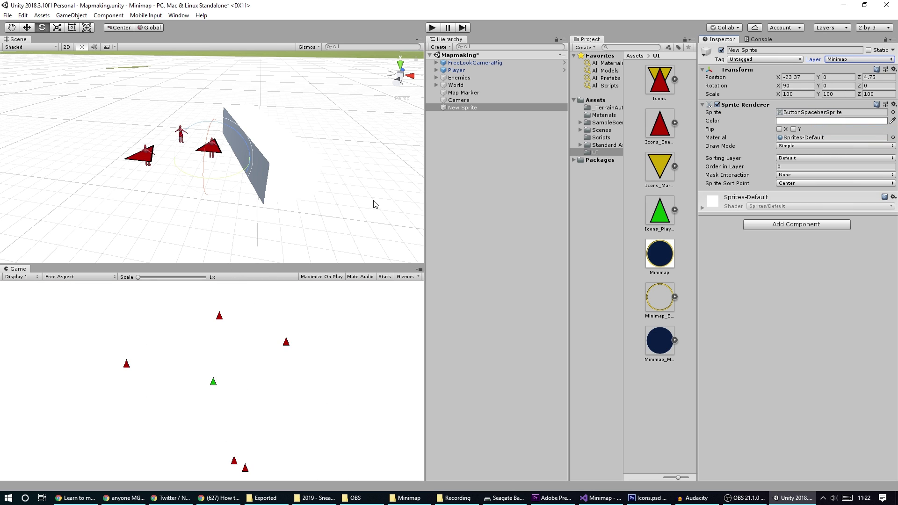
Step: Delete the new background sprite from the scene
left_click(472, 100)
left_click(465, 109)
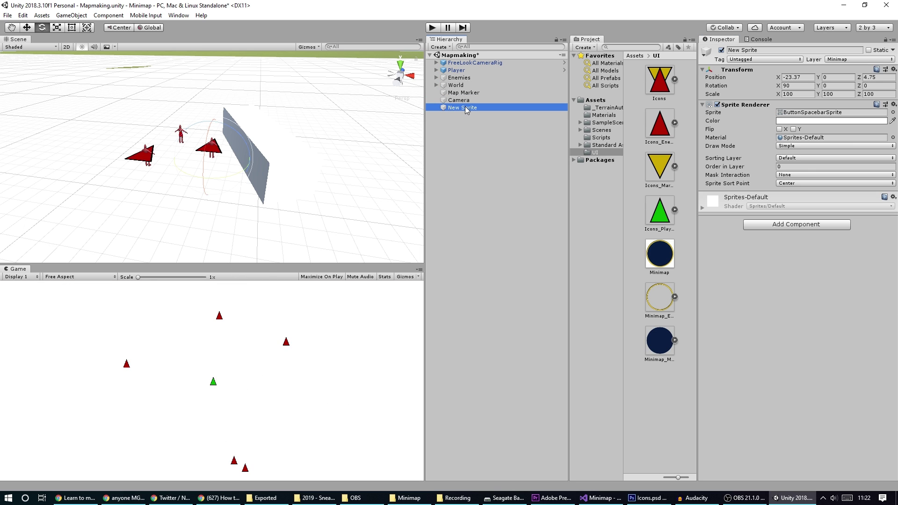
key("Delete")
left_click(467, 101)
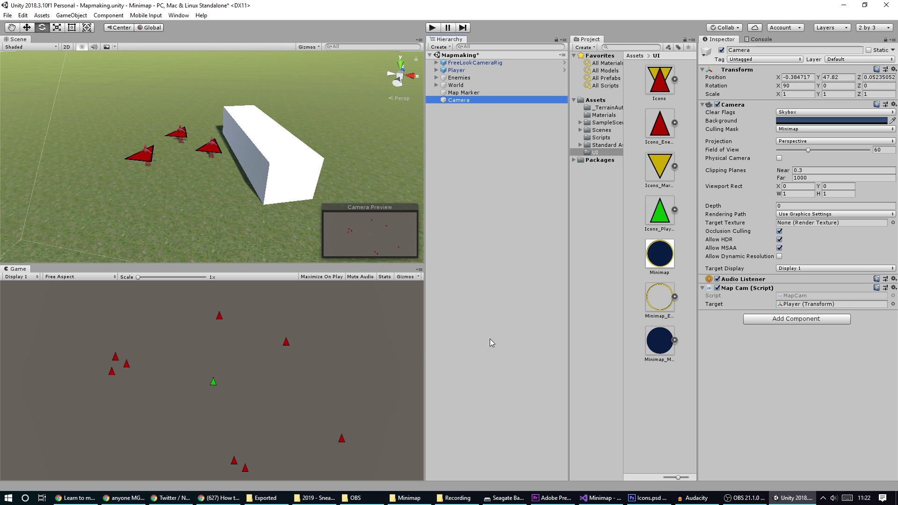
Step: Create a Render Texture named "Map Render Texture" in the Materials folder
left_click(604, 116)
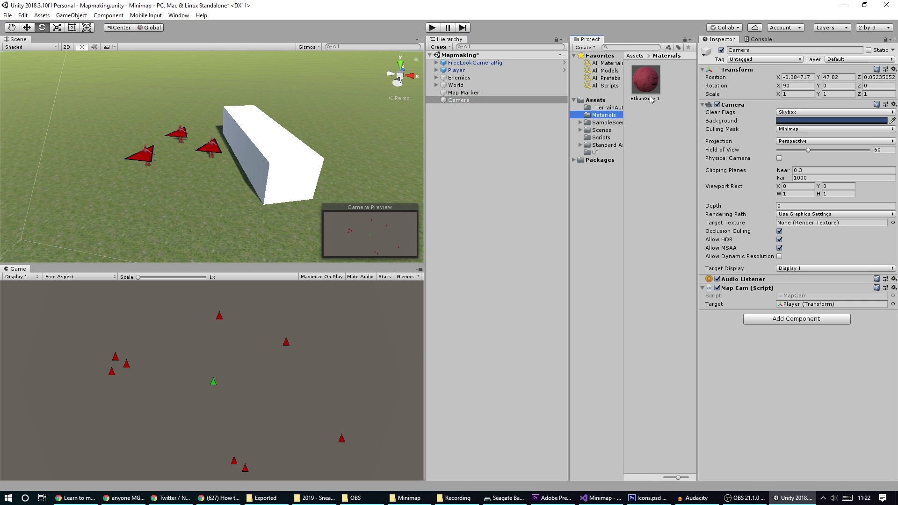
right_click(648, 128)
mouse_move(673, 133)
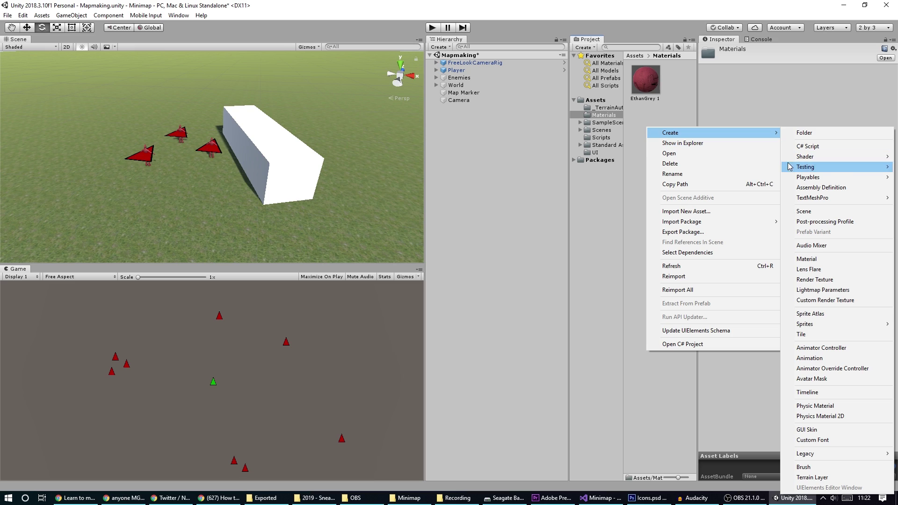
left_click(823, 280)
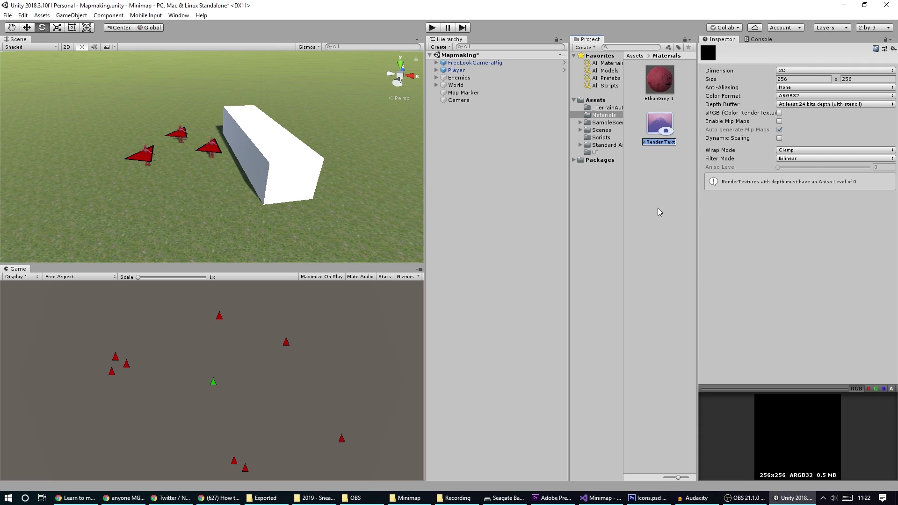
type("Map Rend")
type("er Texture")
key("Return")
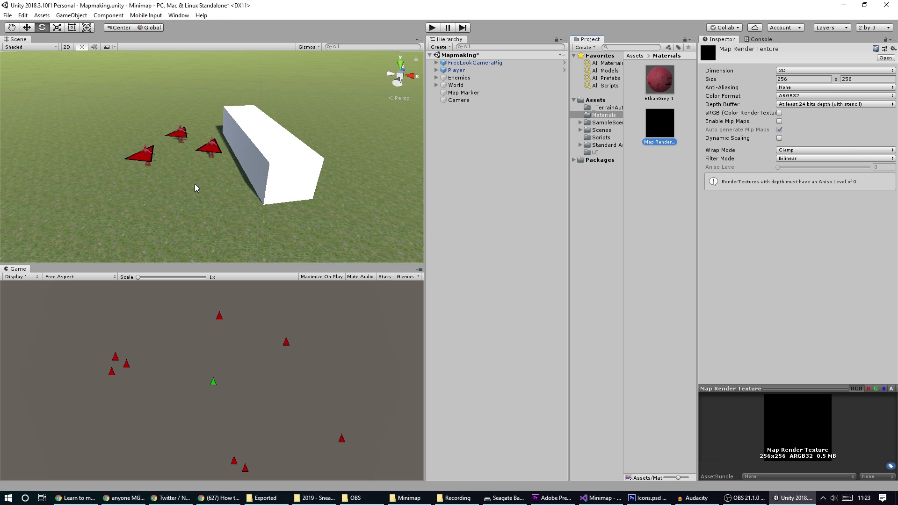
Step: Set the size of Map Render Texture to 512 x 512
left_click(790, 80)
type("512")
key("Tab")
type("512")
Step: Assign Map Render Texture as the minimap Camera's target texture and check the texture's preview
left_click(467, 101)
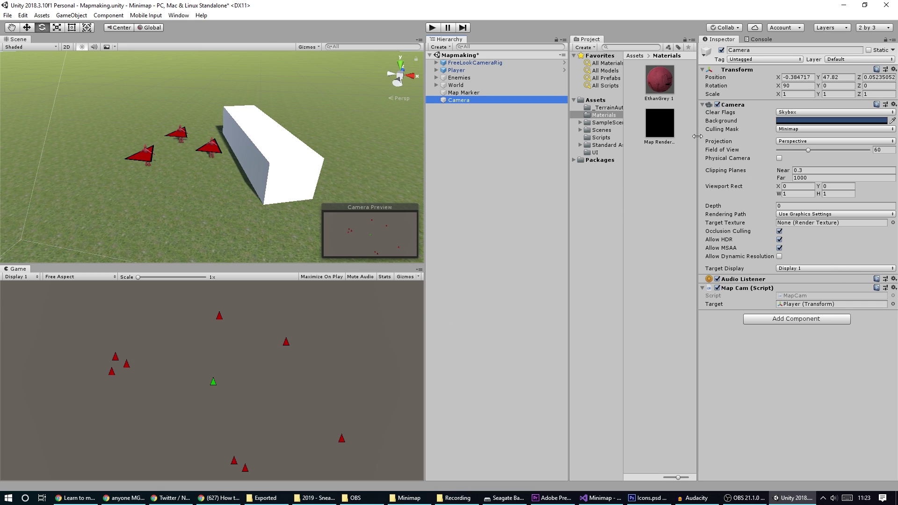
left_click_drag(659, 124, 807, 224)
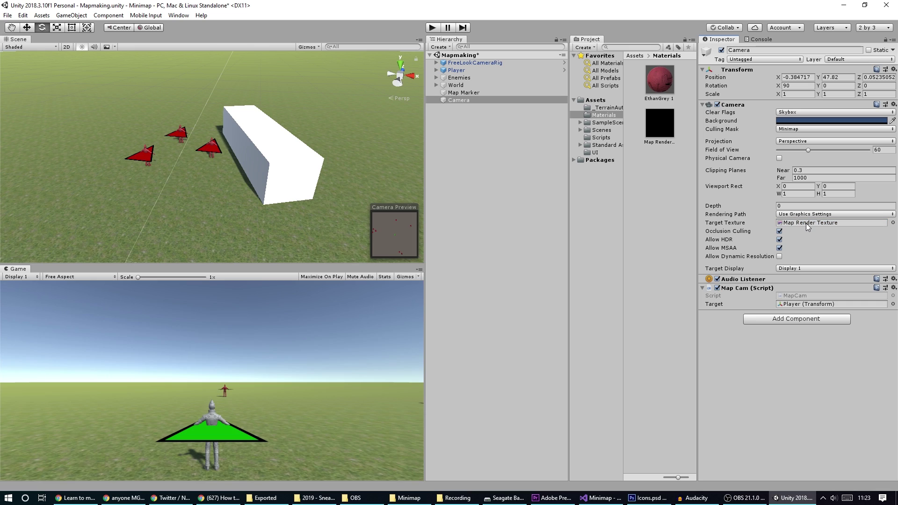
left_click(660, 124)
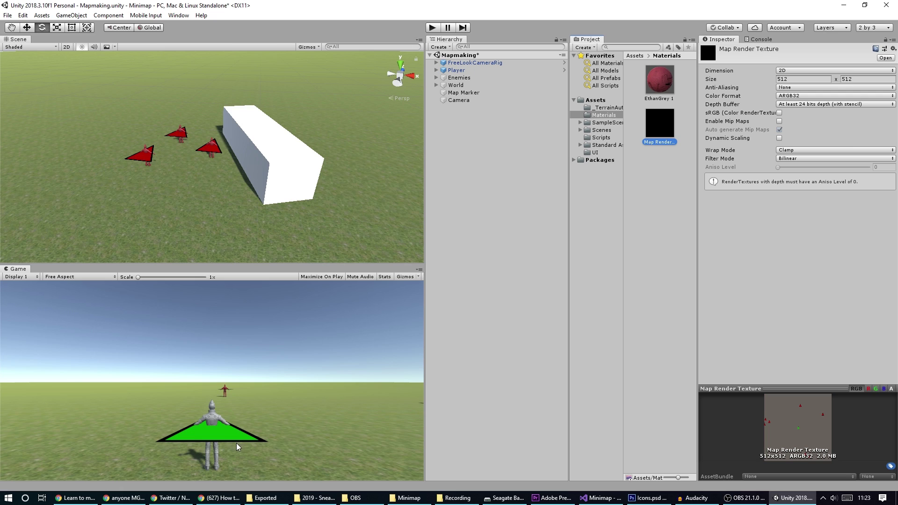
Step: Exclude the Minimap layer from the culling mask of the Main Camera inside FreeLookCameraRig
left_click(445, 62)
left_click(436, 63)
left_click(443, 70)
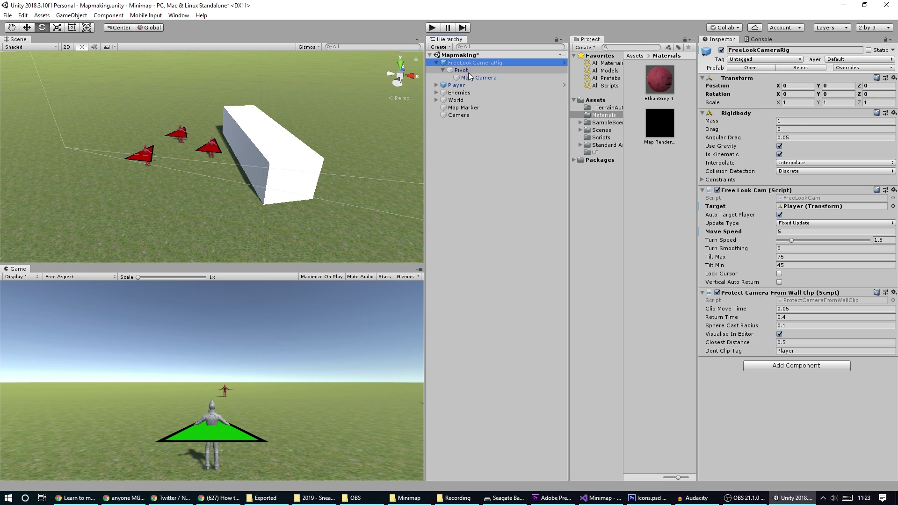
left_click(482, 78)
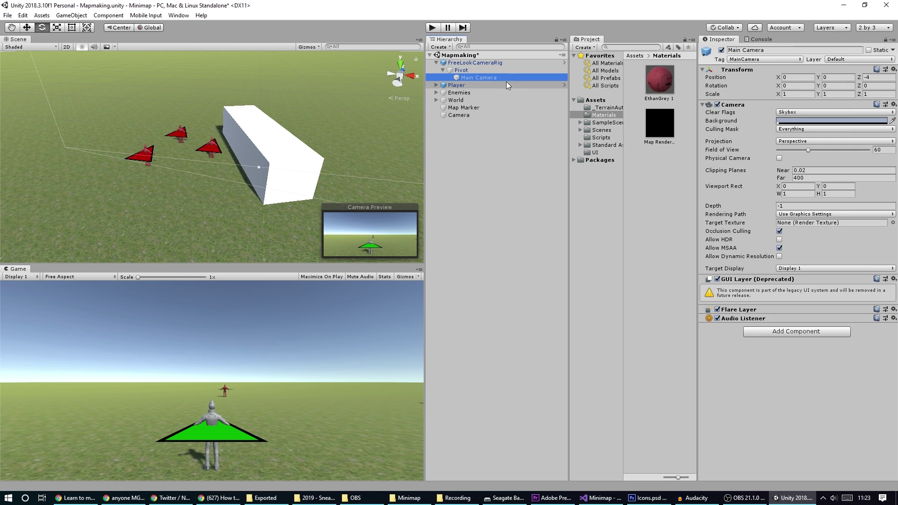
left_click(798, 130)
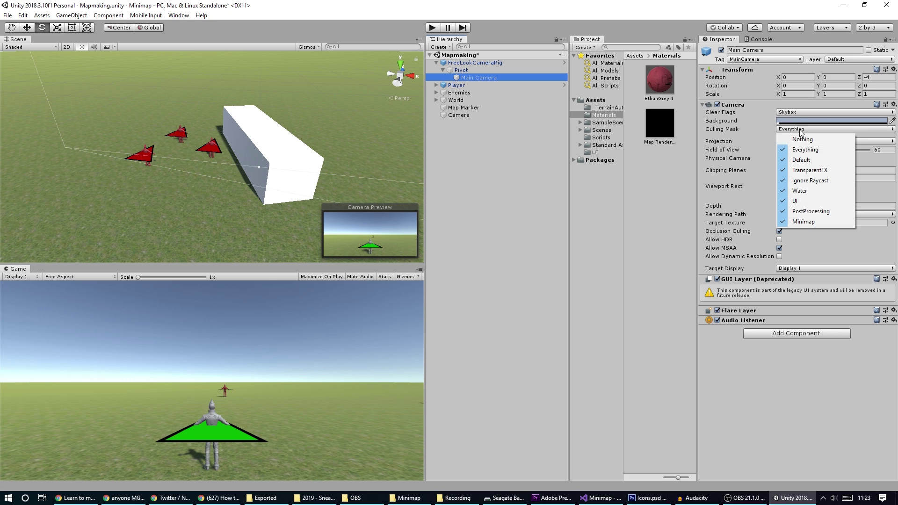
left_click(788, 223)
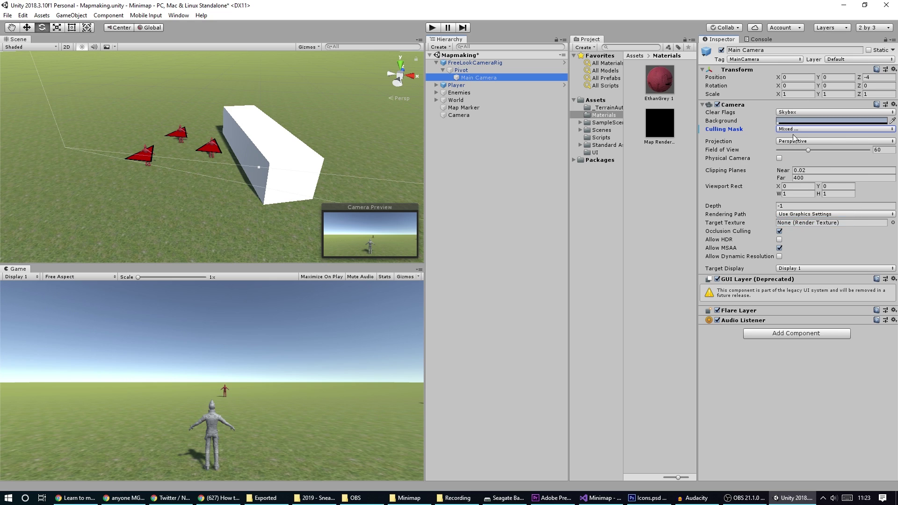
left_click(211, 298)
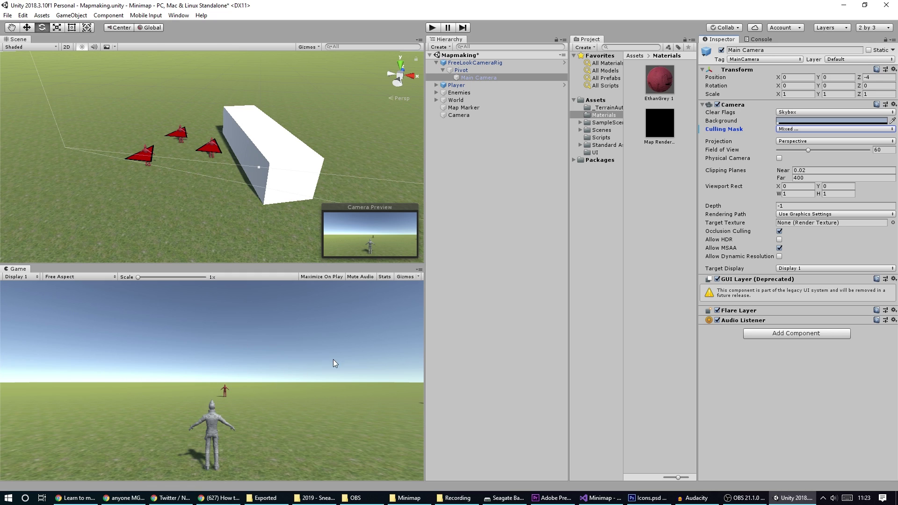
Step: Collapse the camera rig and create a new top-level UI Canvas in the scene
left_click(505, 173)
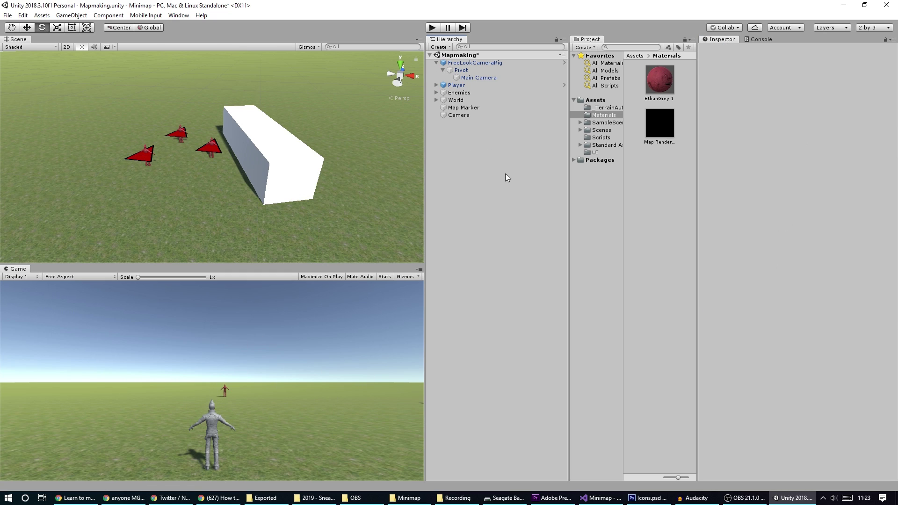
left_click(436, 63)
right_click(459, 130)
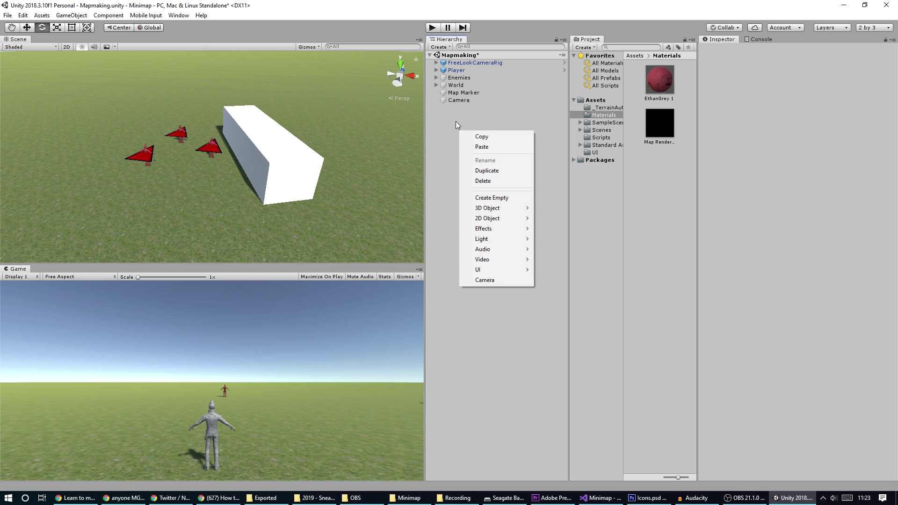
mouse_move(498, 269)
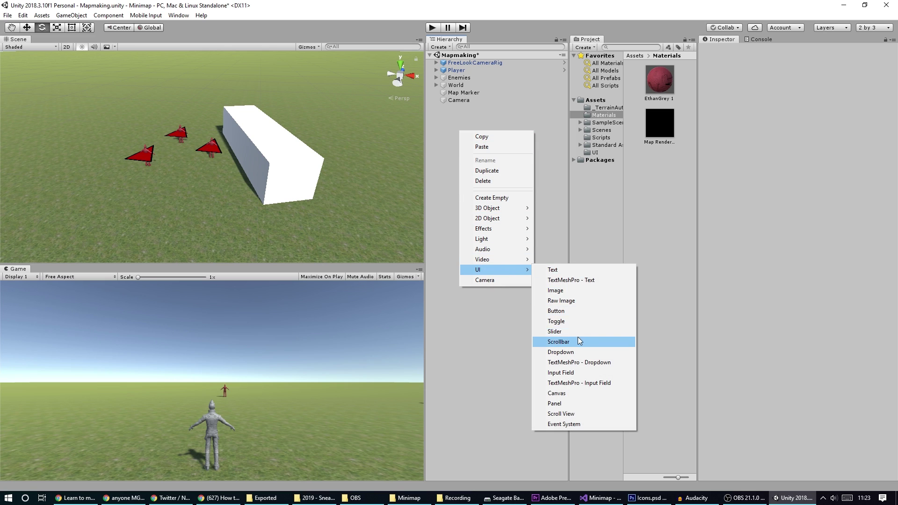
left_click(578, 394)
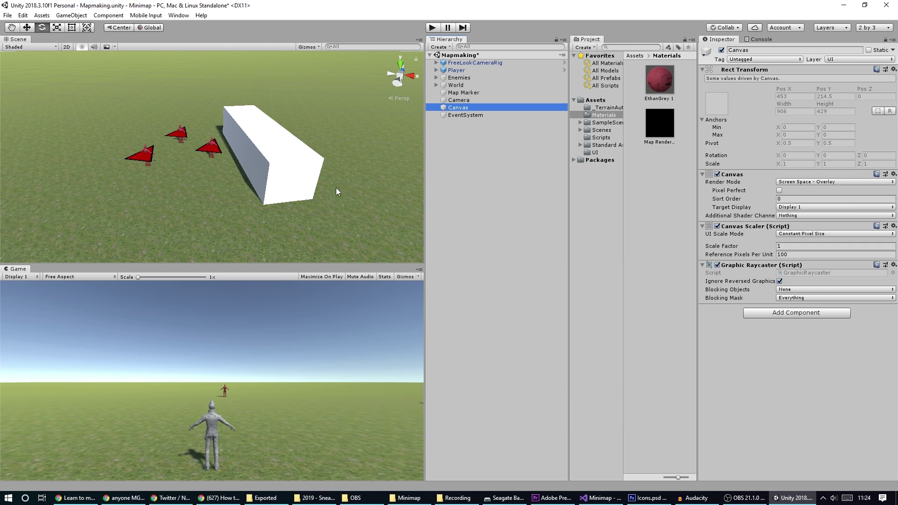
Step: Frame the Canvas in the 2D scene view and set the game view resolution to 1920x1080
double_click(461, 108)
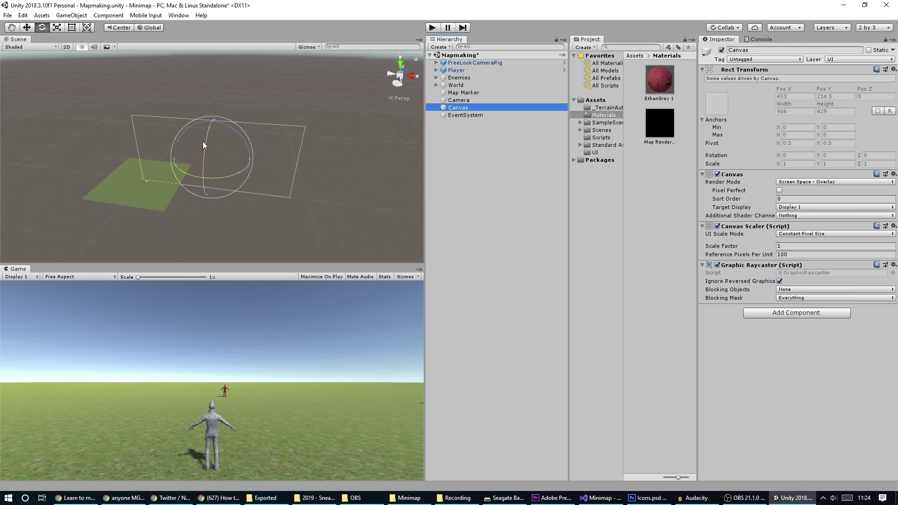
left_click(67, 47)
scroll(210, 138, "up", 4)
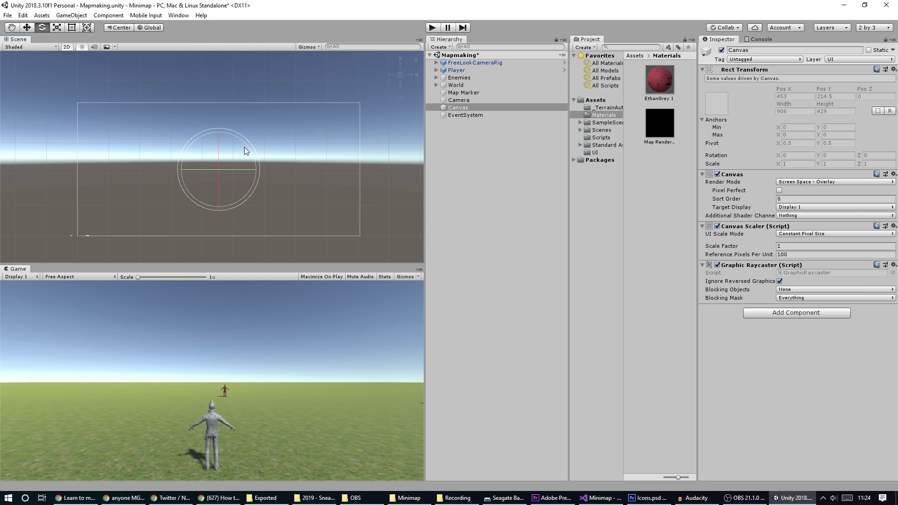
scroll(226, 183, "up", 1)
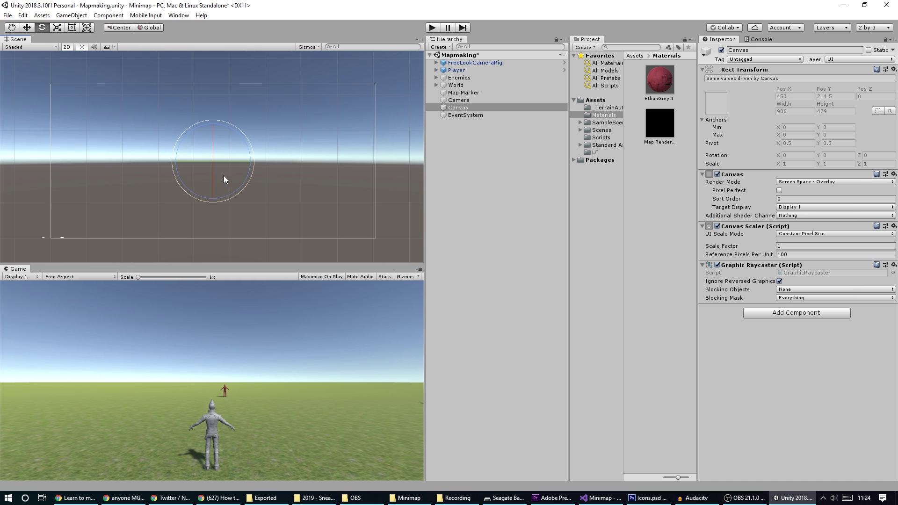
left_click(59, 277)
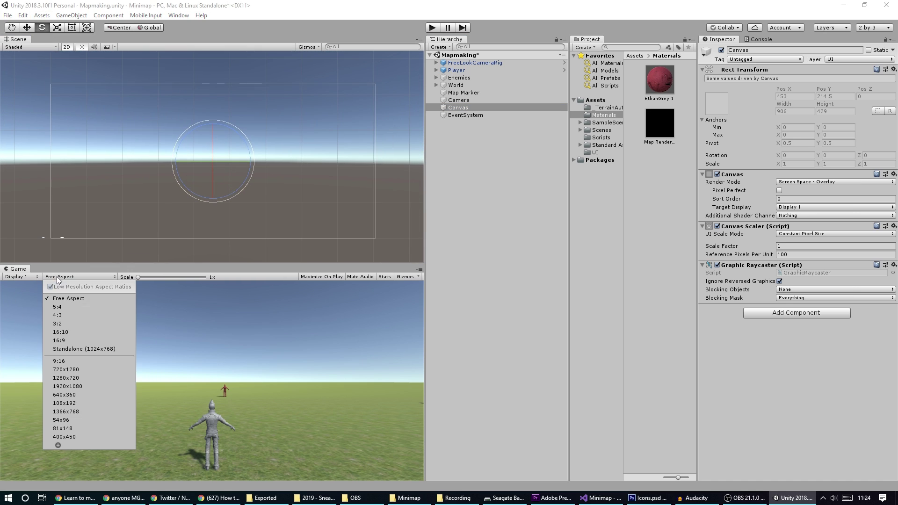
left_click(80, 384)
double_click(458, 107)
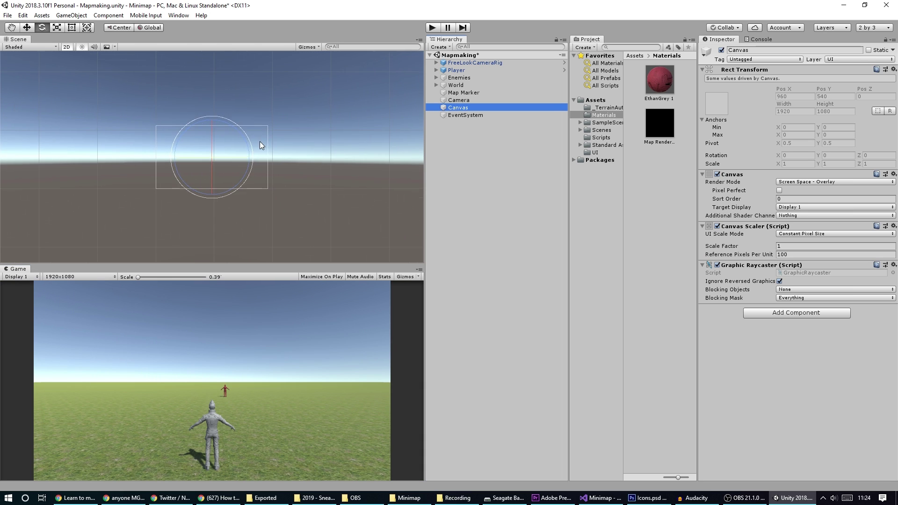
Step: Add a Raw Image as a child of the Canvas
right_click(452, 109)
mouse_move(490, 249)
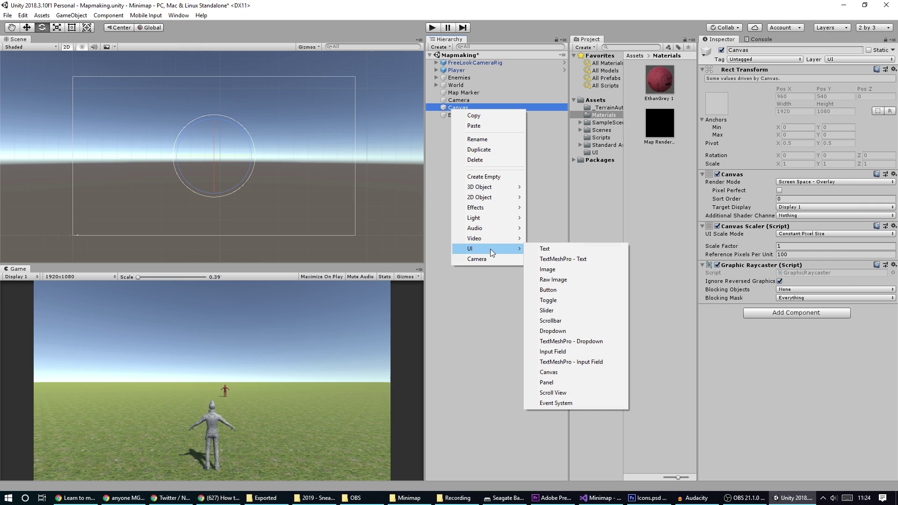
left_click(554, 281)
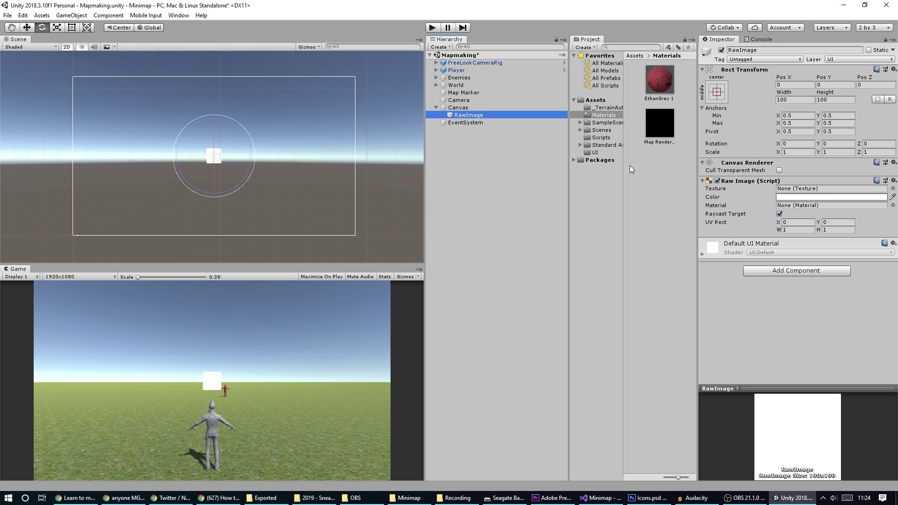
Step: Try to use Map Render Texture as the source of a new UI Image in the Canvas, and delete that Image
right_click(467, 108)
mouse_move(492, 249)
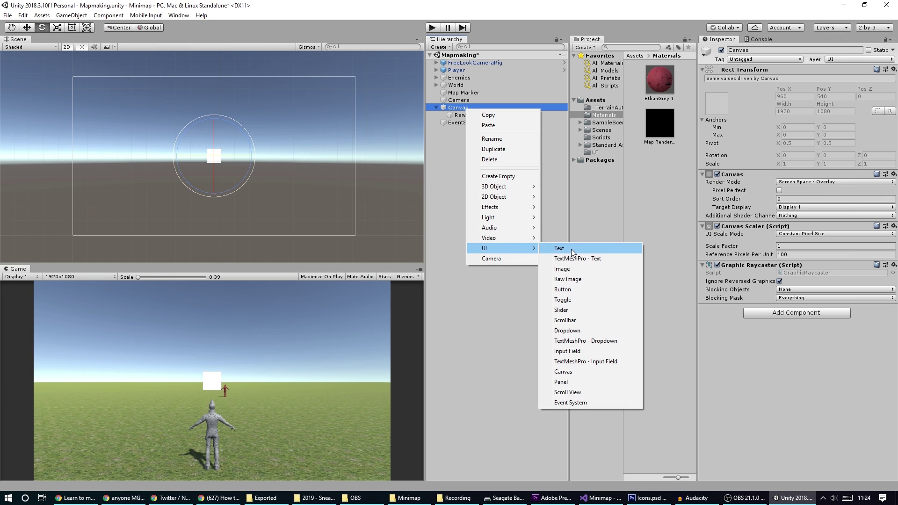
left_click(562, 270)
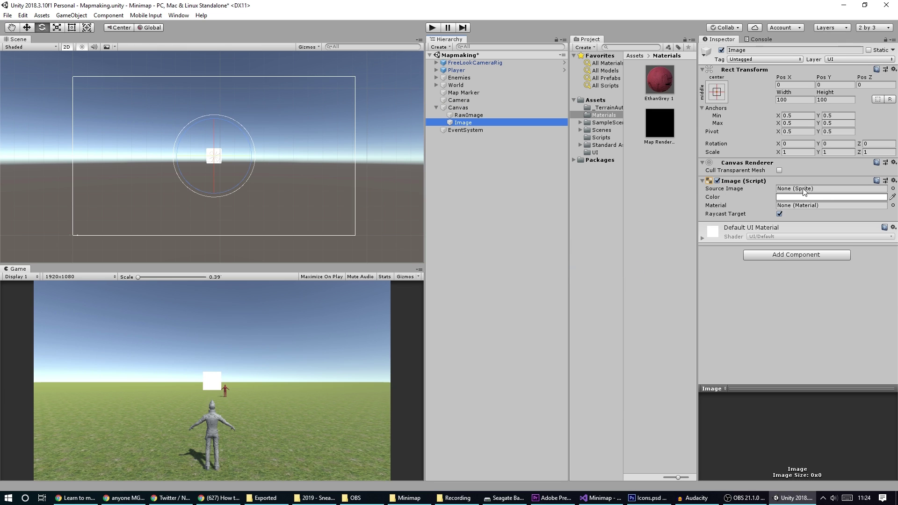
left_click_drag(660, 123, 806, 189)
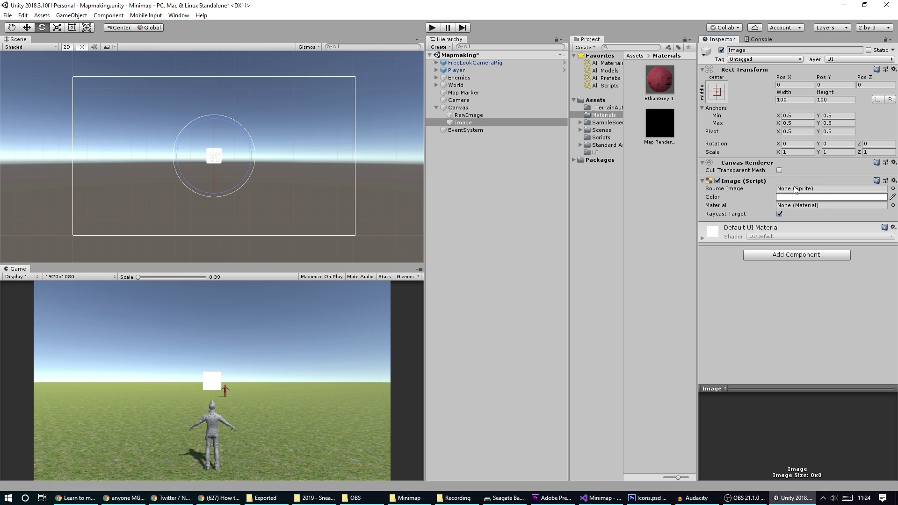
left_click(468, 123)
key("Delete")
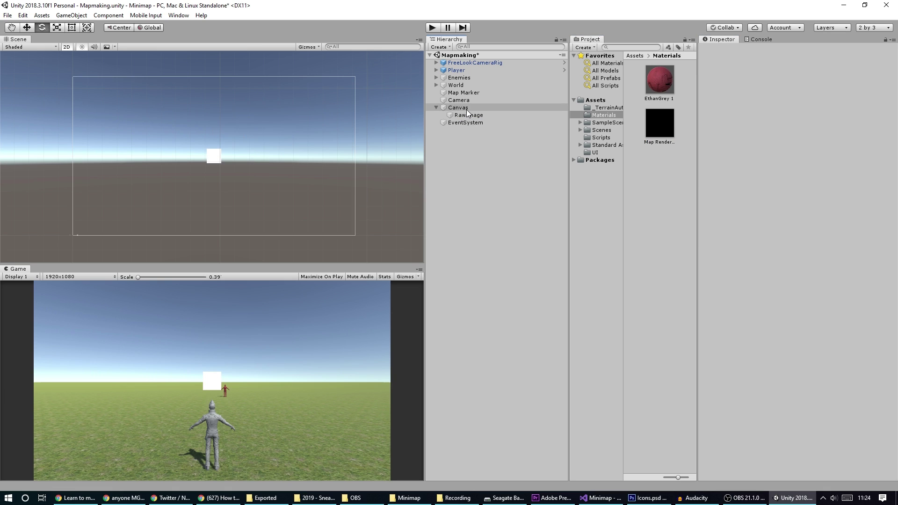
Step: Assign Map Render Texture to the RawImage's texture and set the image to its native size
left_click(469, 116)
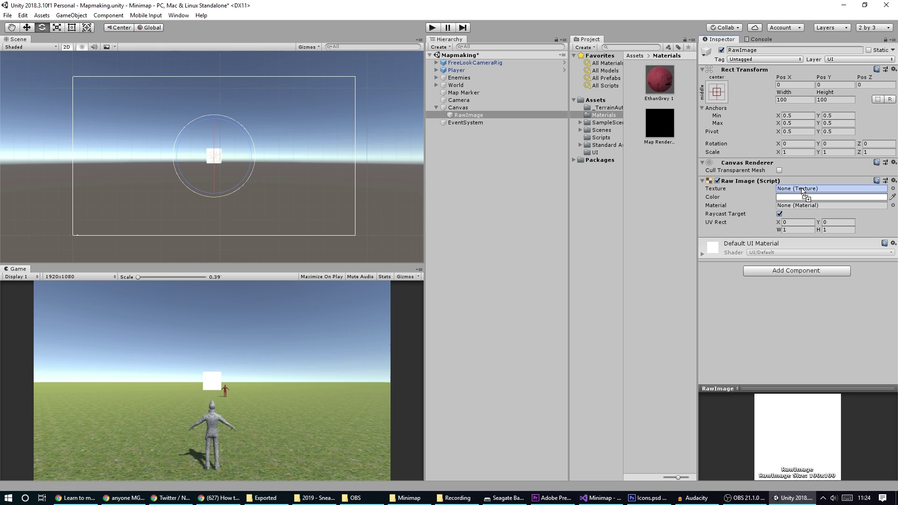
left_click_drag(803, 190, 803, 189)
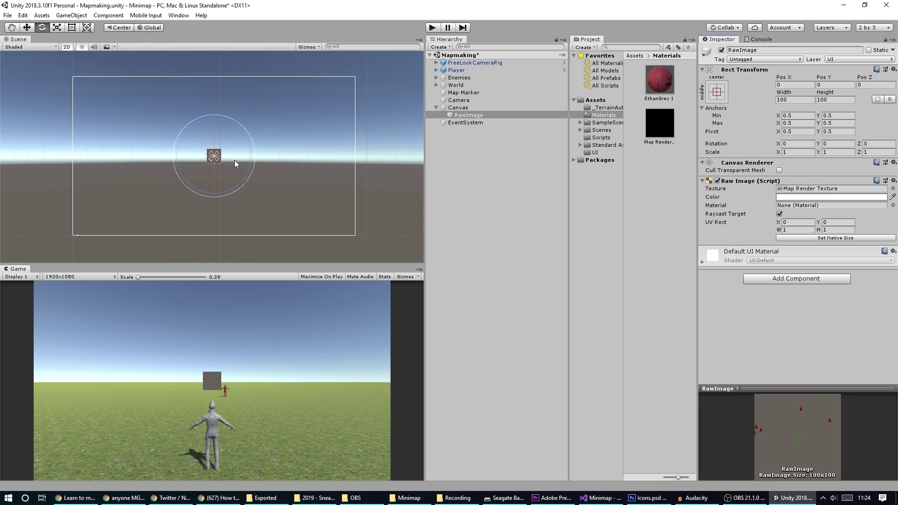
left_click(807, 238)
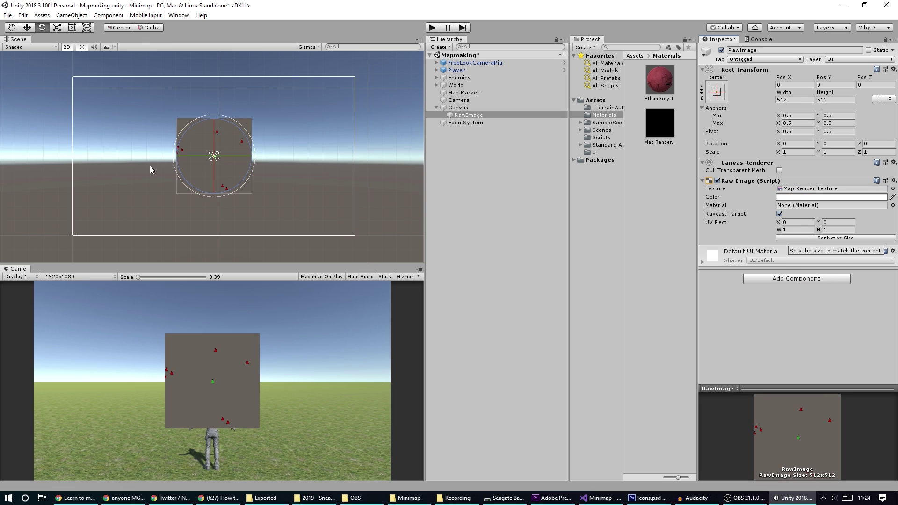
Step: Move the RawImage to the Canvas's lower-right corner, at about X 669, Y -261, and run the game to test the minimap
left_click_drag(212, 161, 317, 191)
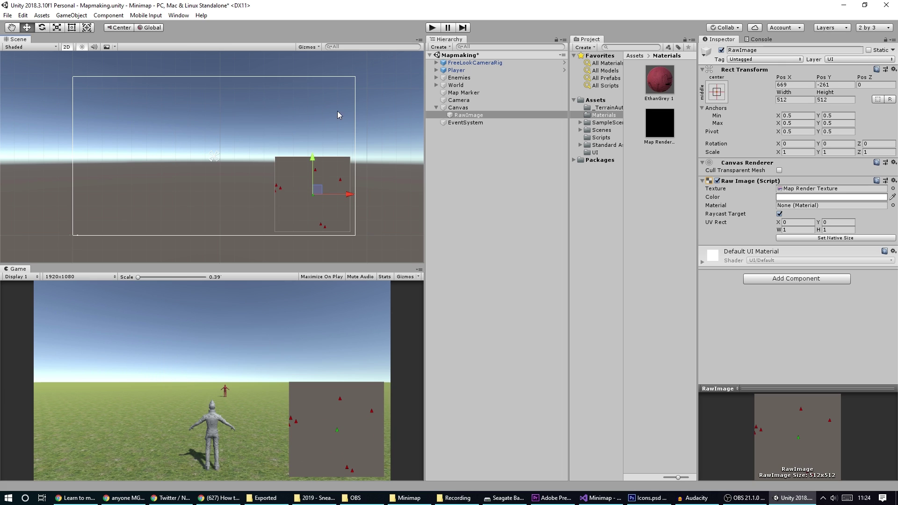
left_click(437, 28)
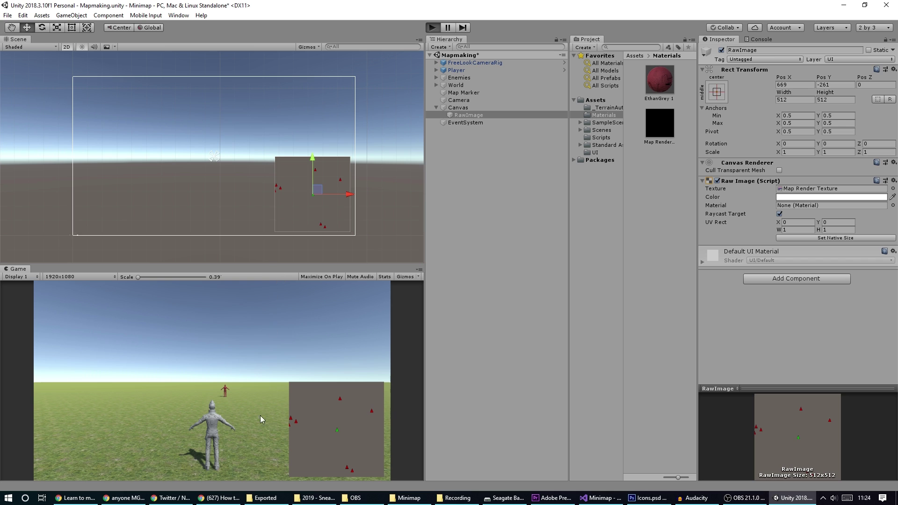
key("w")
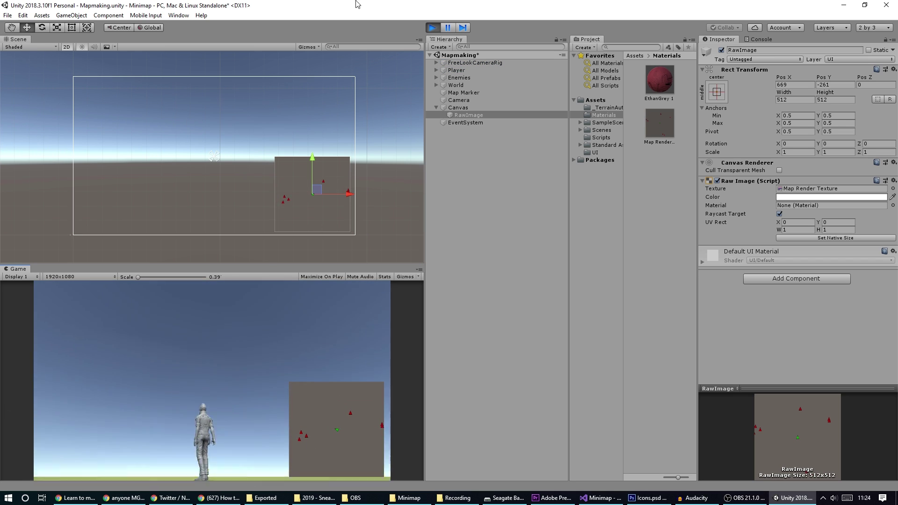
Step: Rerun the game with the game view maximized on play and run the player among the enemies to check the minimap icons
left_click(450, 28)
key("w")
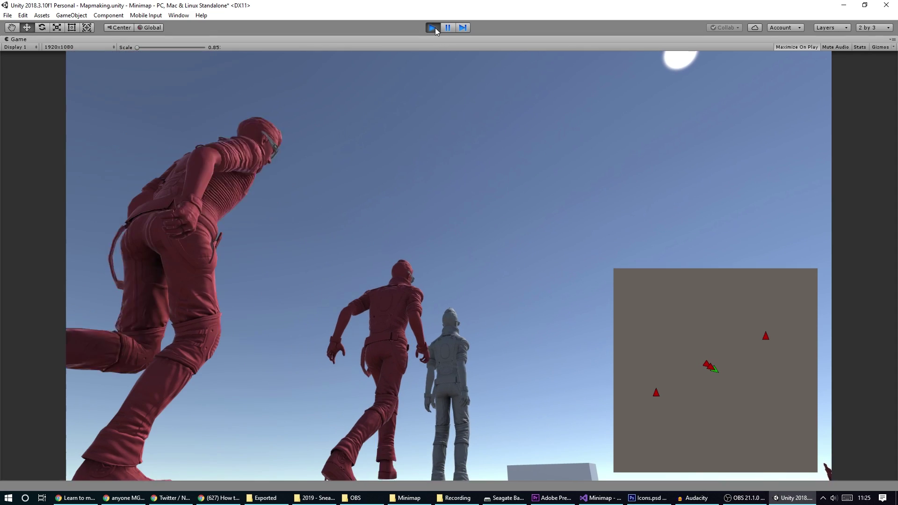
left_click(433, 27)
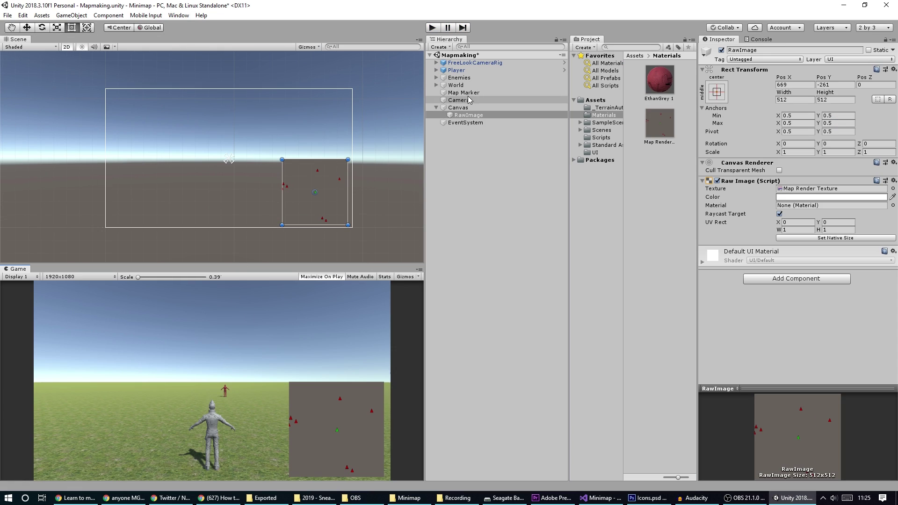
Step: Put the World's Cube and Cube (1) objects on the Minimap layer
left_click(437, 85)
left_click(468, 100)
left_click(466, 93, "shift")
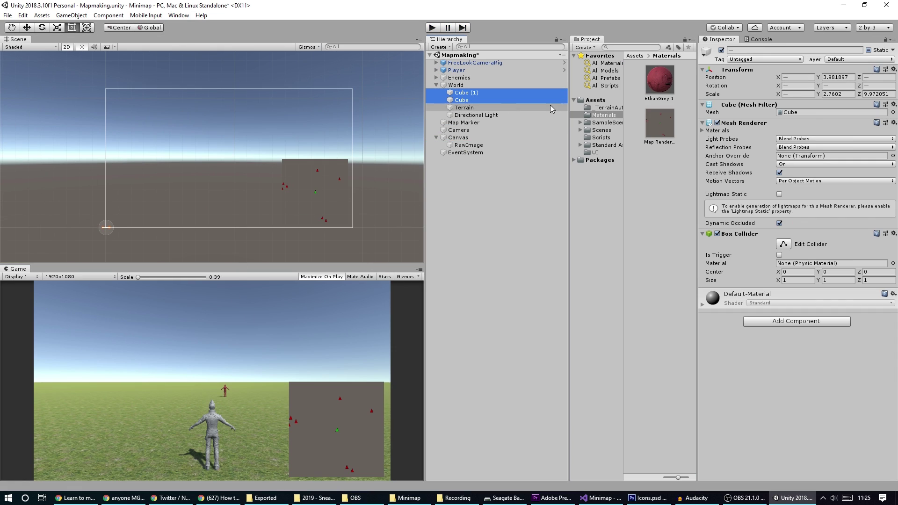
left_click(859, 59)
left_click(838, 132)
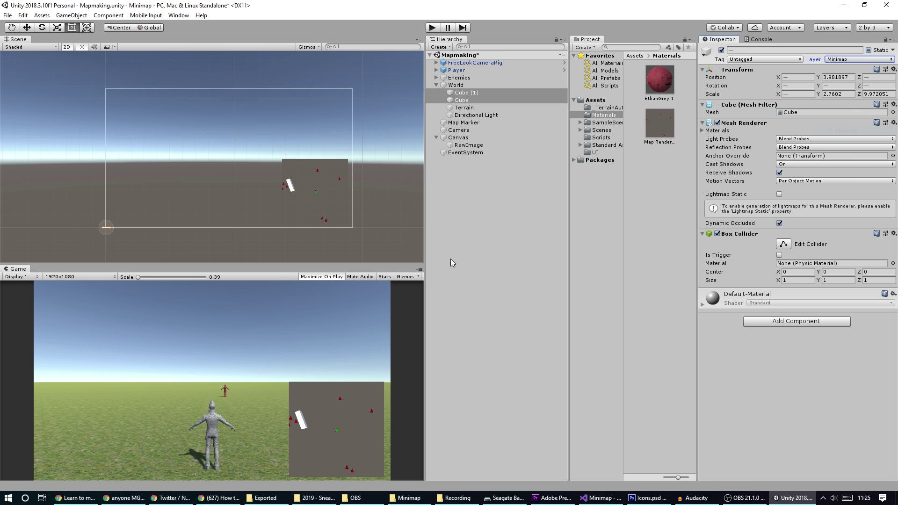
Step: Play-test the game by running the player toward the cubes to check how they show on the minimap
left_click(432, 28)
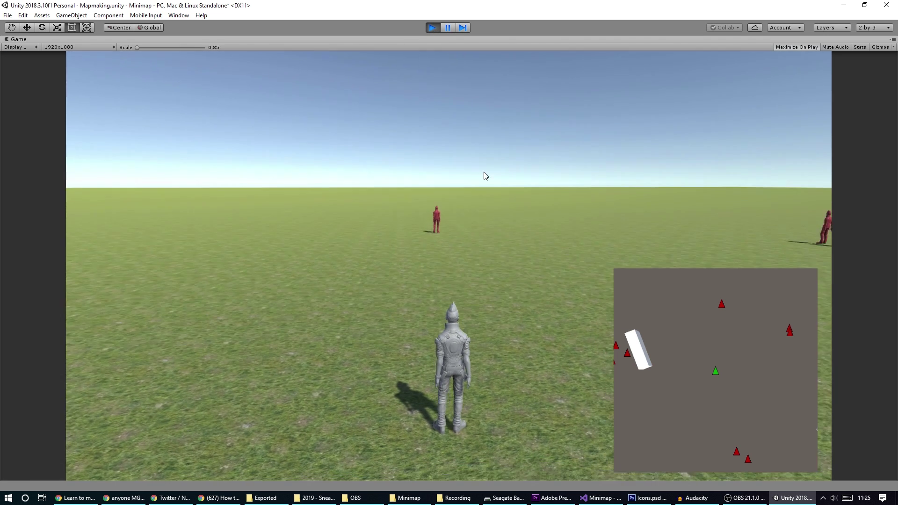
key("a")
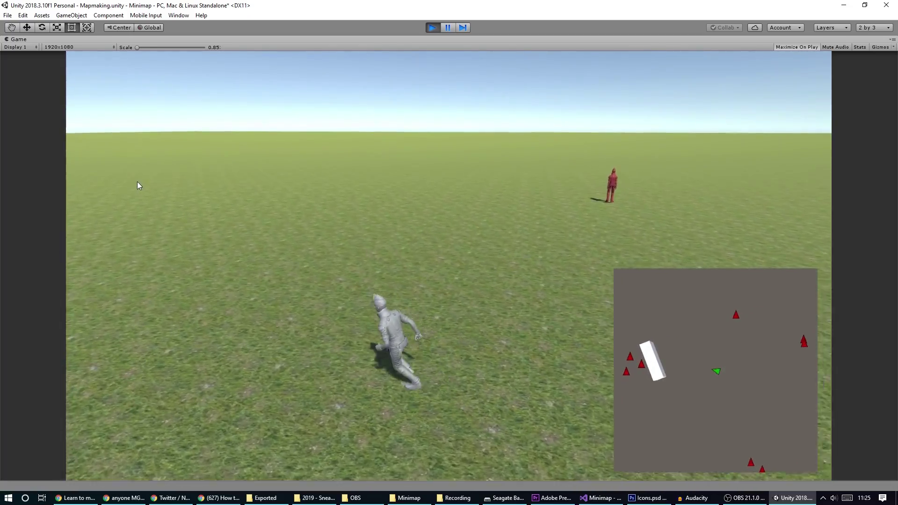
key("w")
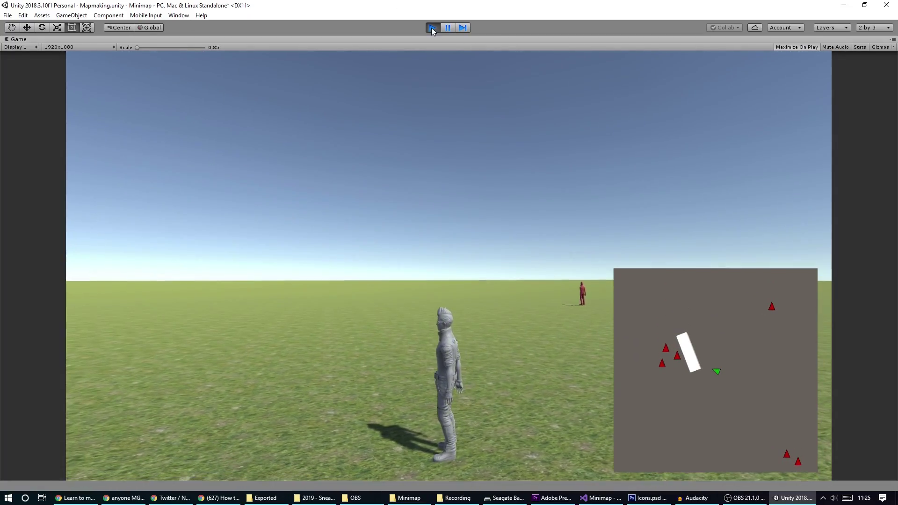
left_click(432, 28)
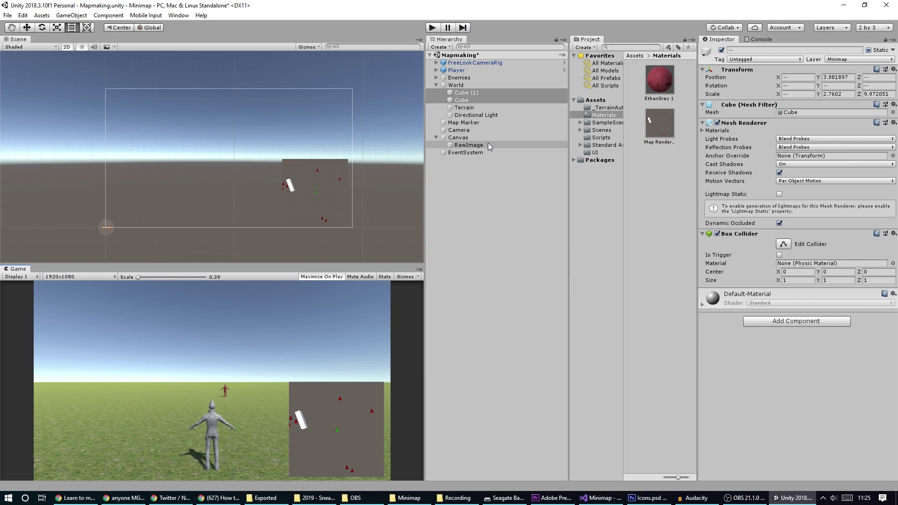
Step: Switch the minimap Camera's projection to Orthographic and set its size to about 36.28
left_click(468, 124)
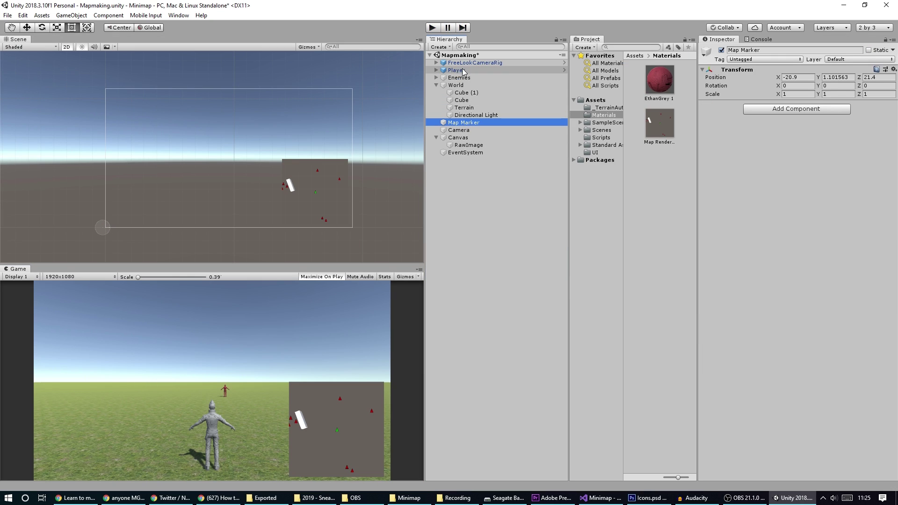
left_click(460, 131)
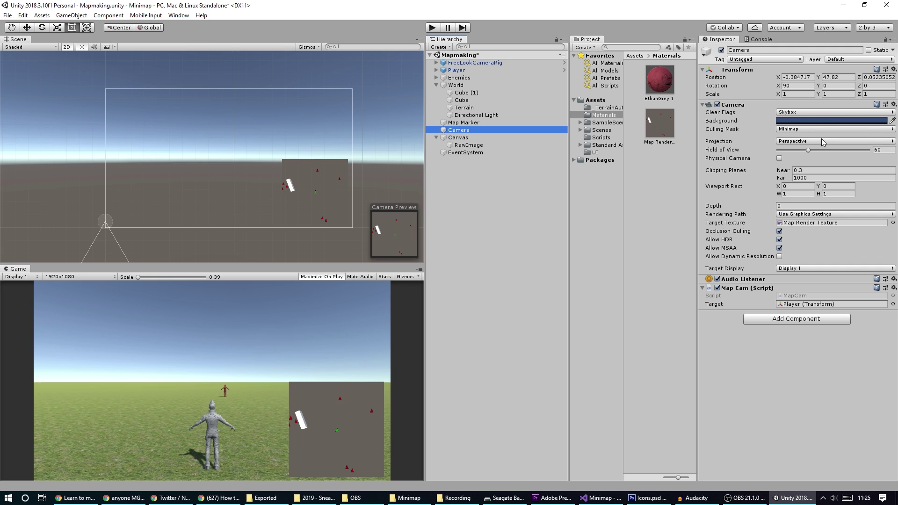
left_click(803, 142)
left_click(810, 160)
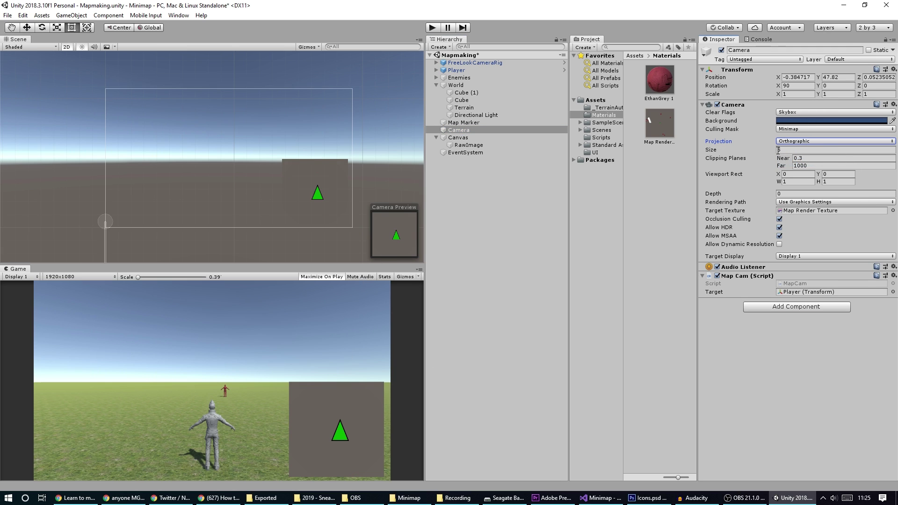
left_click_drag(759, 152, 860, 162)
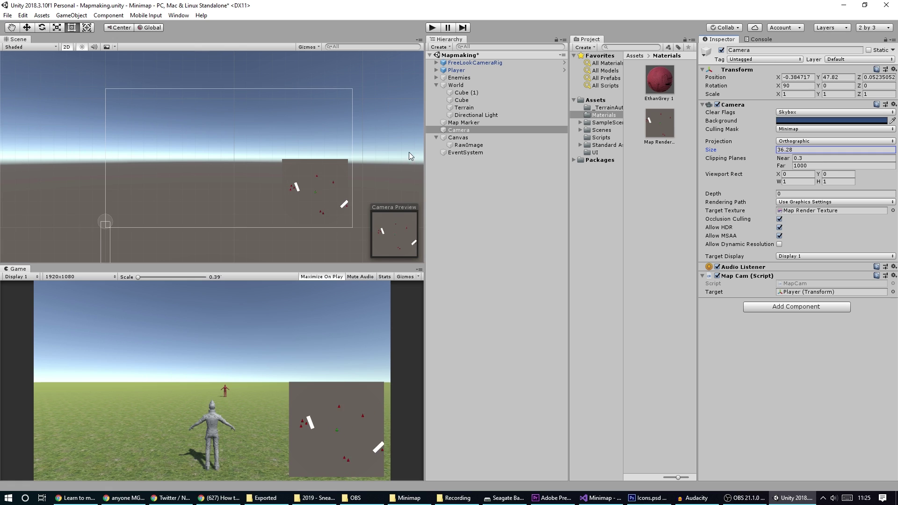